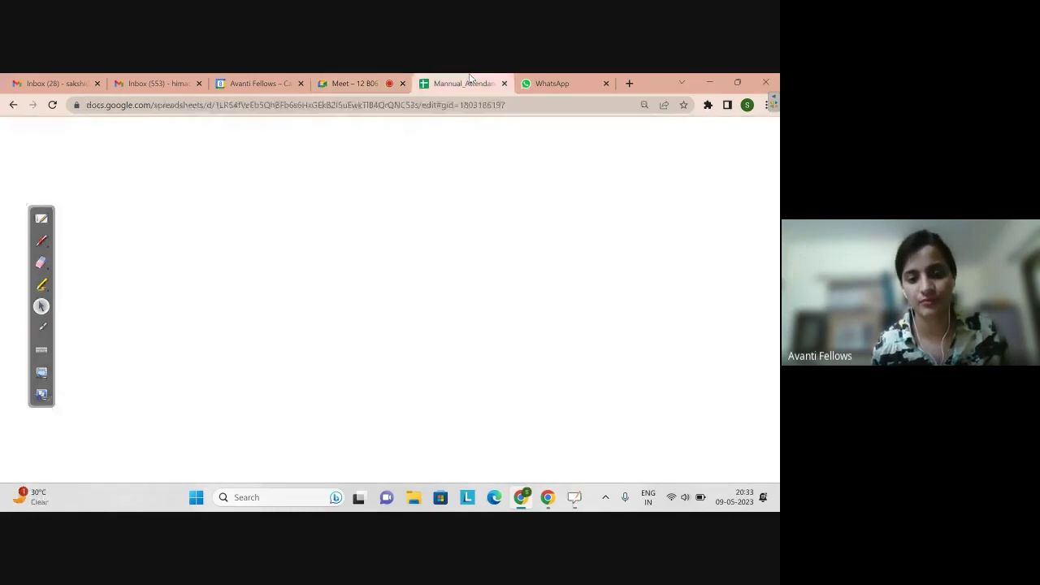
On the B06_NEET sheet, enter attendance 1, 1 and 0 in cells AG4 to AG6 of the 9/5/23 column.
key("ctrl+shift+Page_Down")
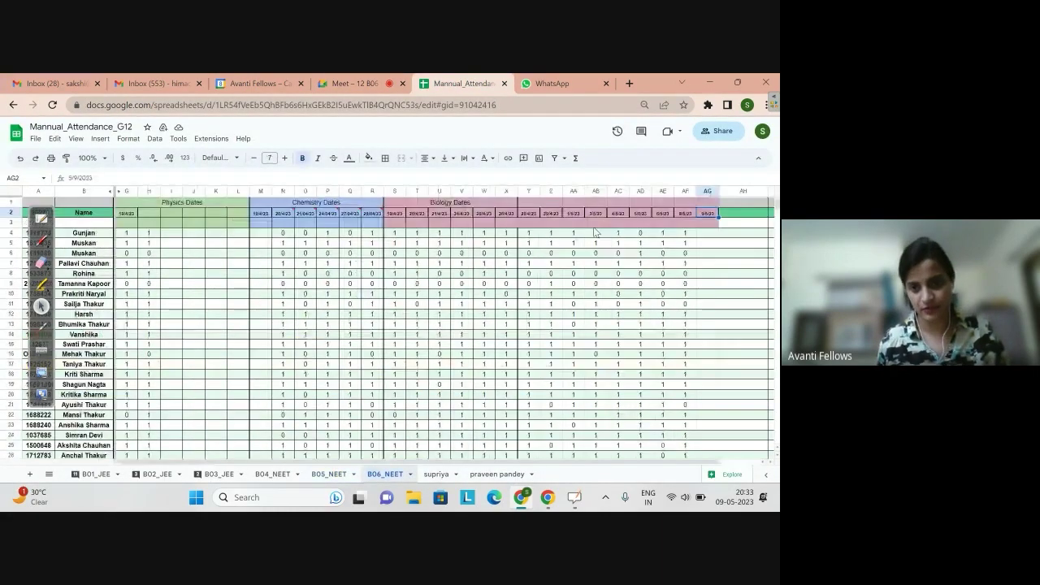
left_click(707, 235)
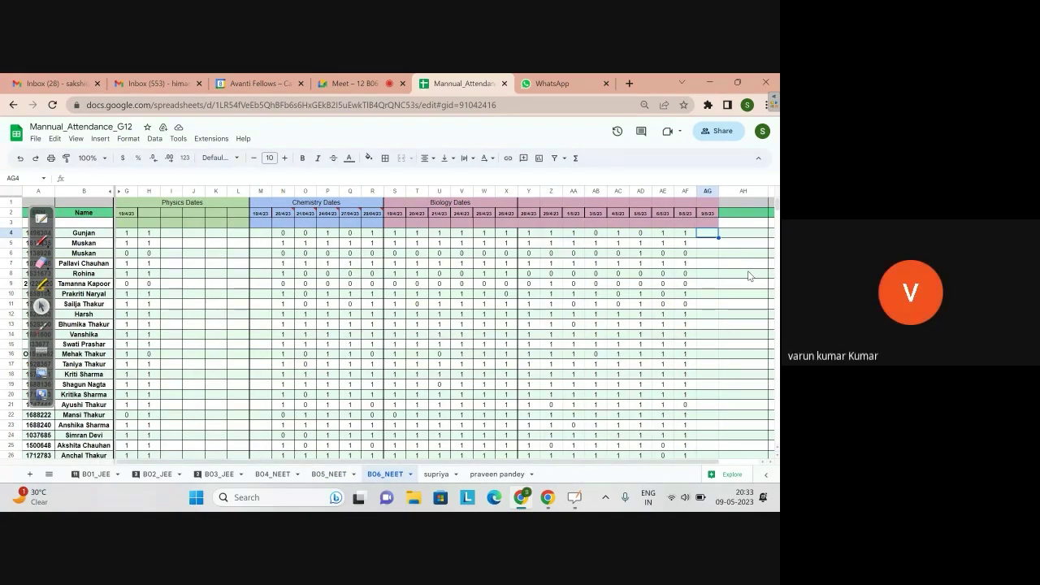
type("1")
key("Return")
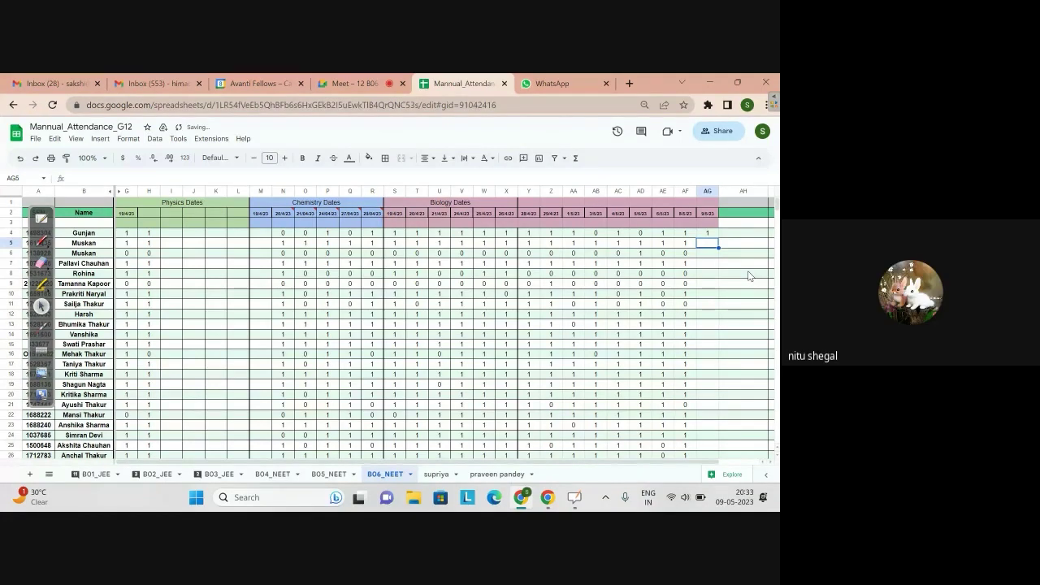
type("1")
key("Up")
key("Down")
key("Down")
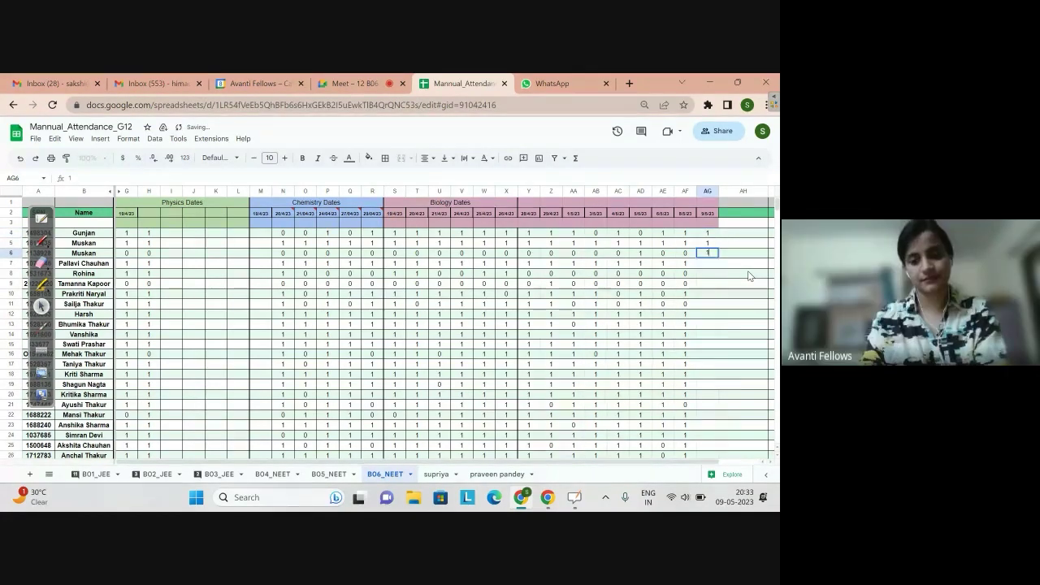
type("10")
key("BackSpace")
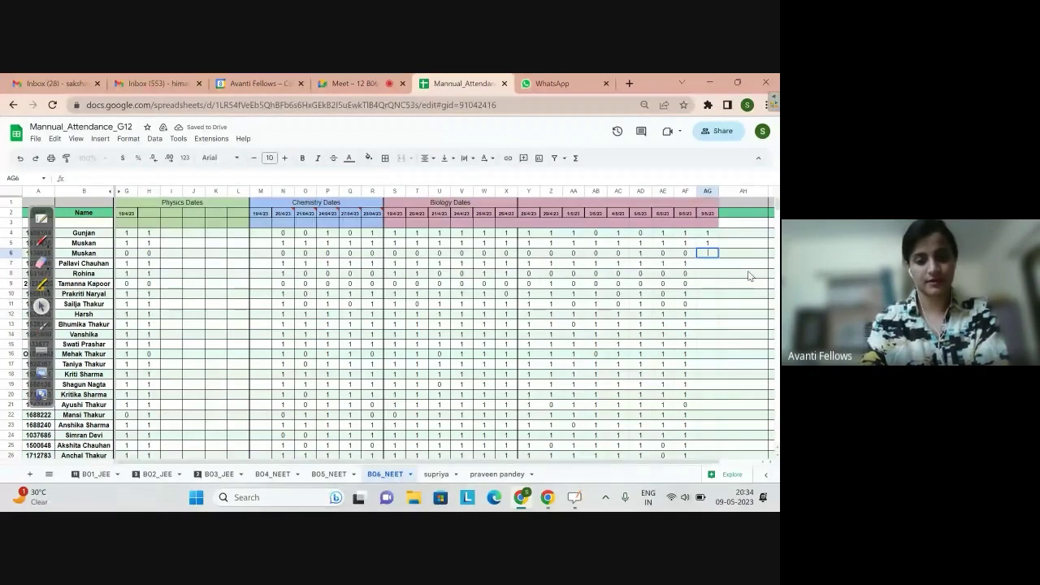
key("Return")
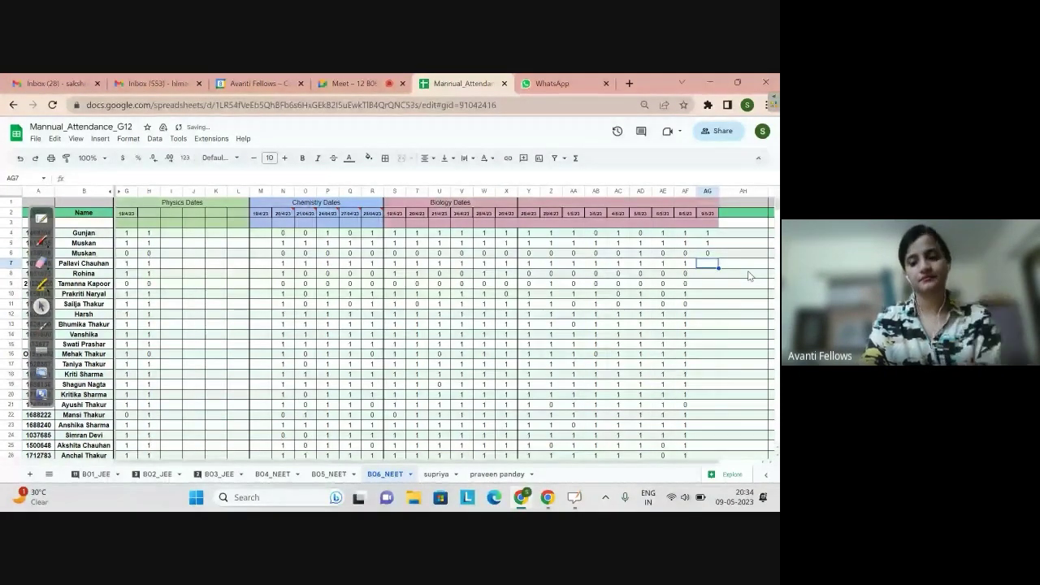
Record attendance for 9/5/23 in cells AG7 to AG9 as 1, 0 and 0.
type("1")
key("Return")
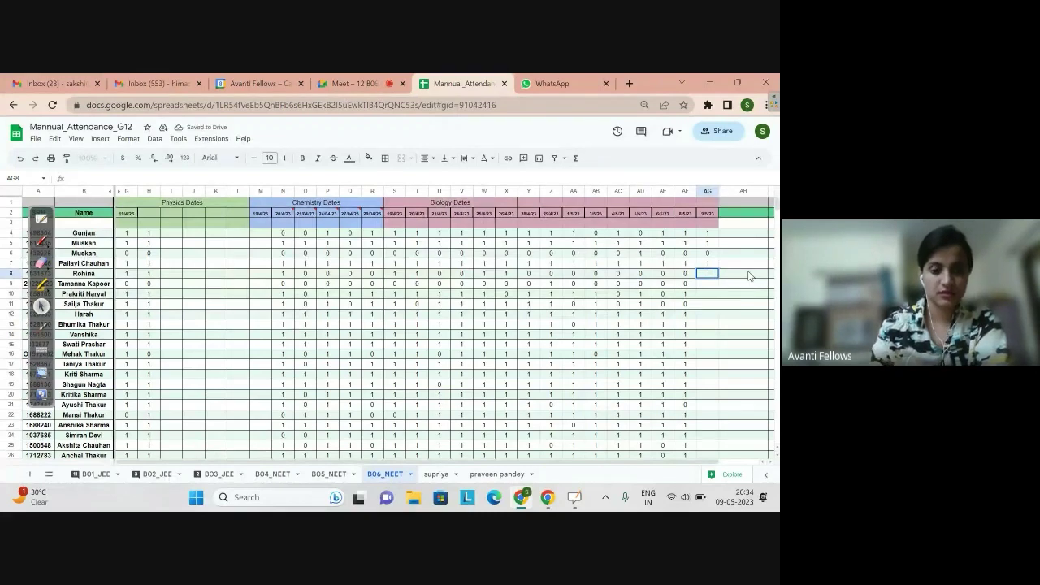
type("0")
key("Return")
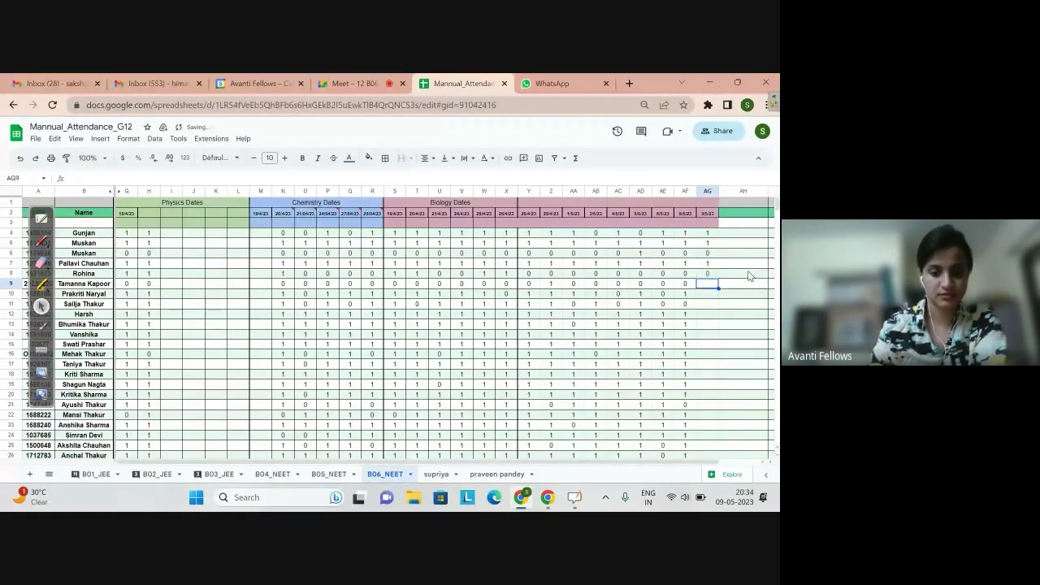
type("0")
key("Return")
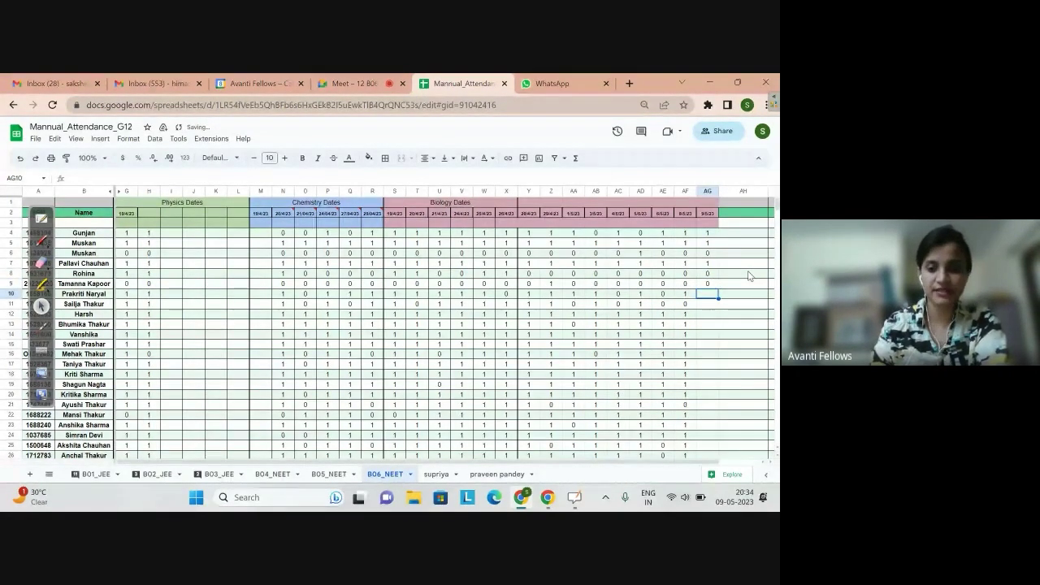
Record attendance for 9/5/23 in cells AG10 to AG12 as 1, 0 and 1.
type("1")
key("Return")
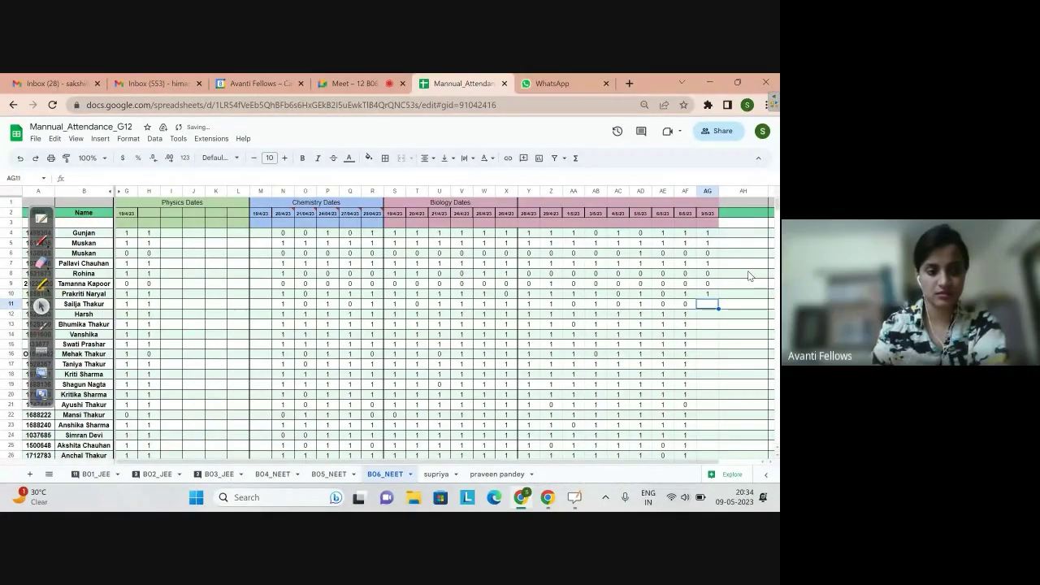
type("0")
key("Return")
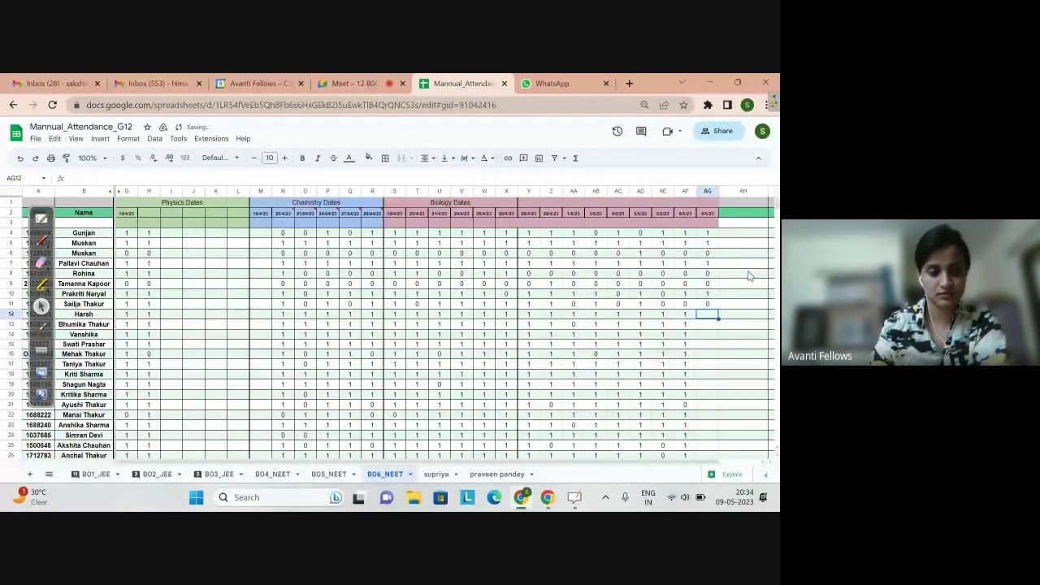
type("1")
key("Return")
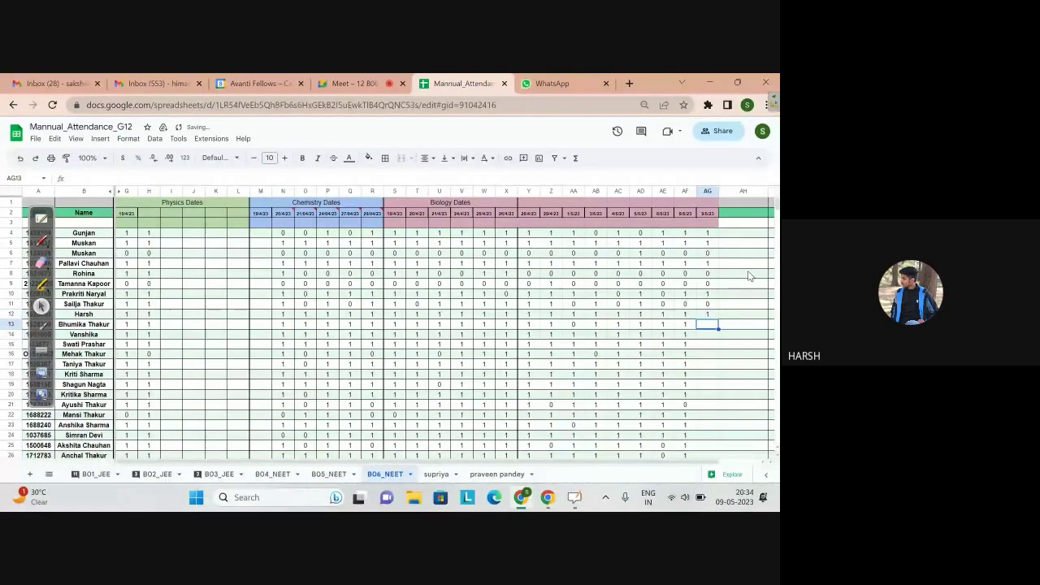
Mark the students in rows 13 to 15 present with 1 in the 9/5/23 column, cells AG13 to AG15.
type("1")
key("Return")
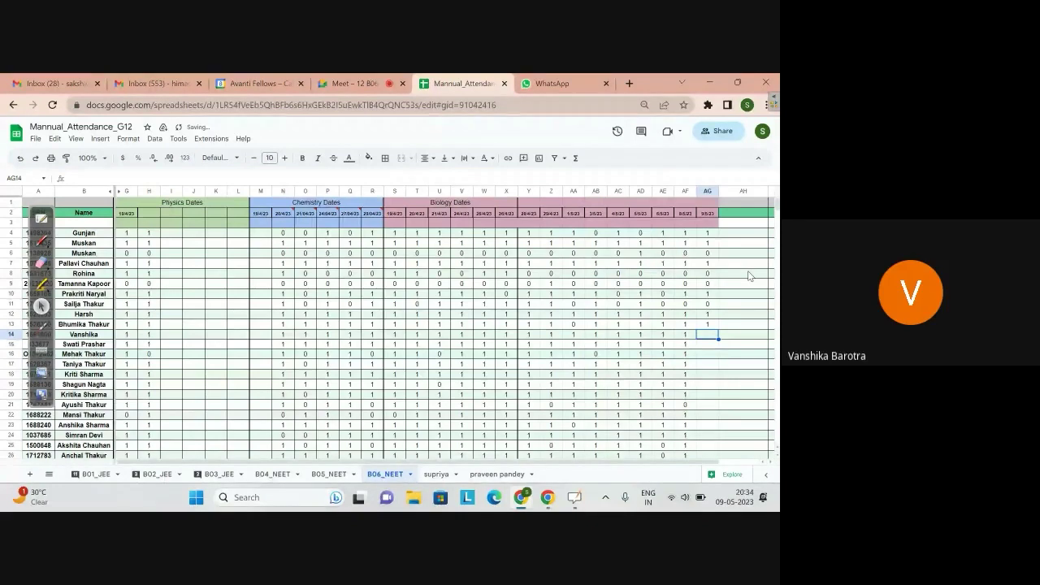
type("1")
key("Return")
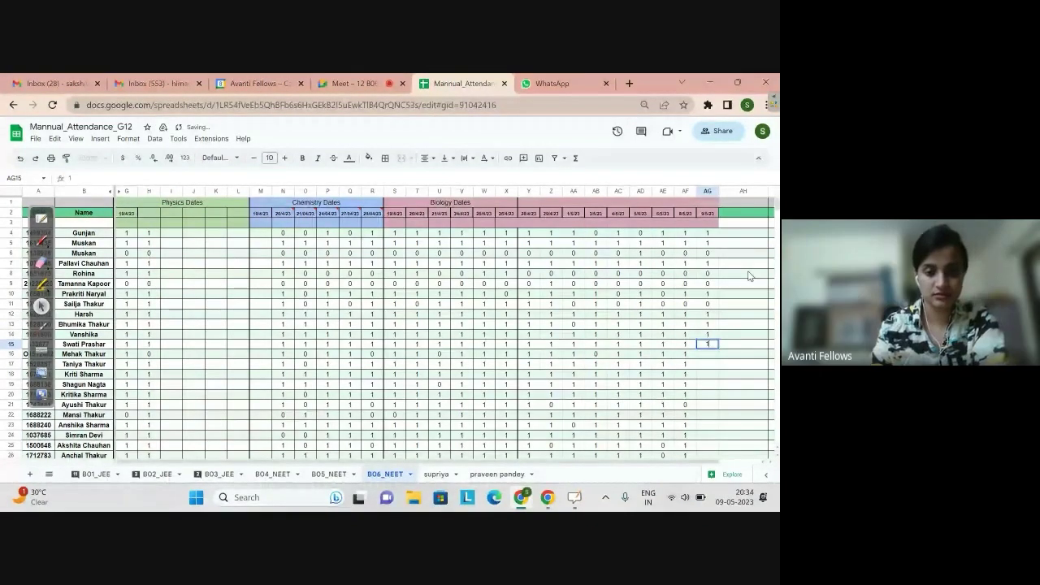
type("1")
key("Return")
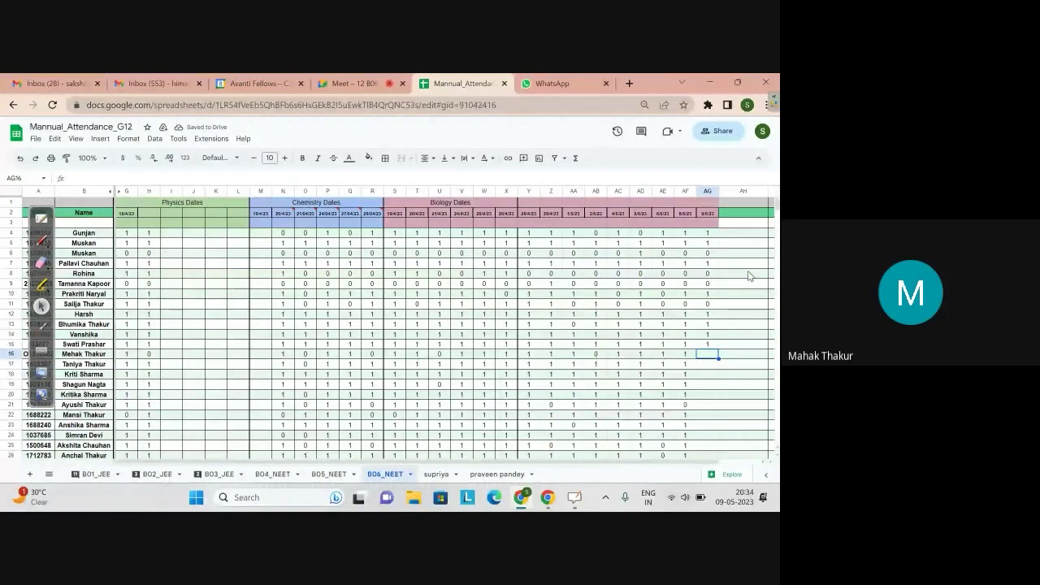
Enter attendance 0 in cell AG16, correct it to 1, and enter 1 in cell AG17.
type("0")
key("Return")
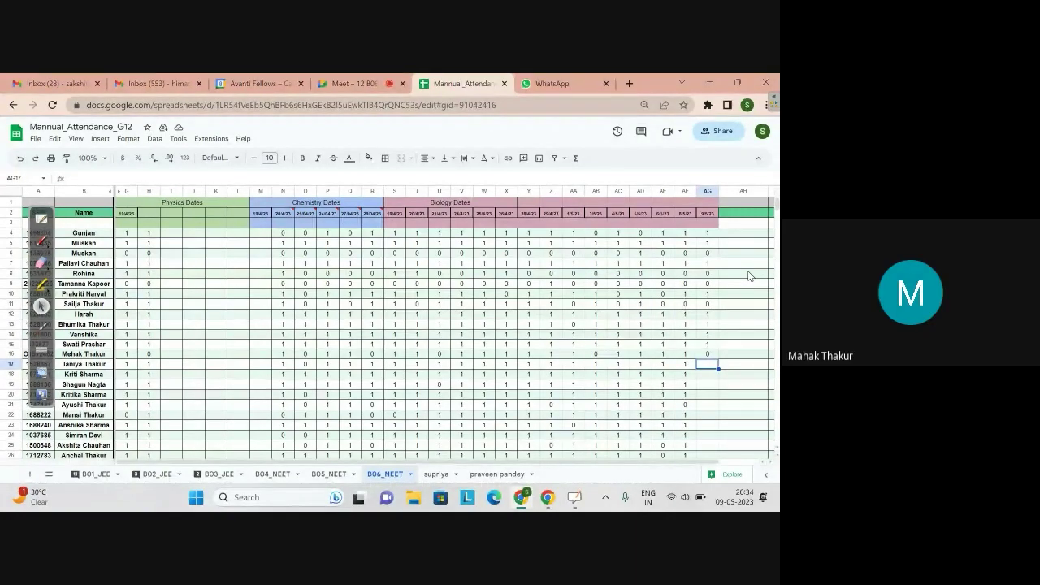
type("1")
key("Return")
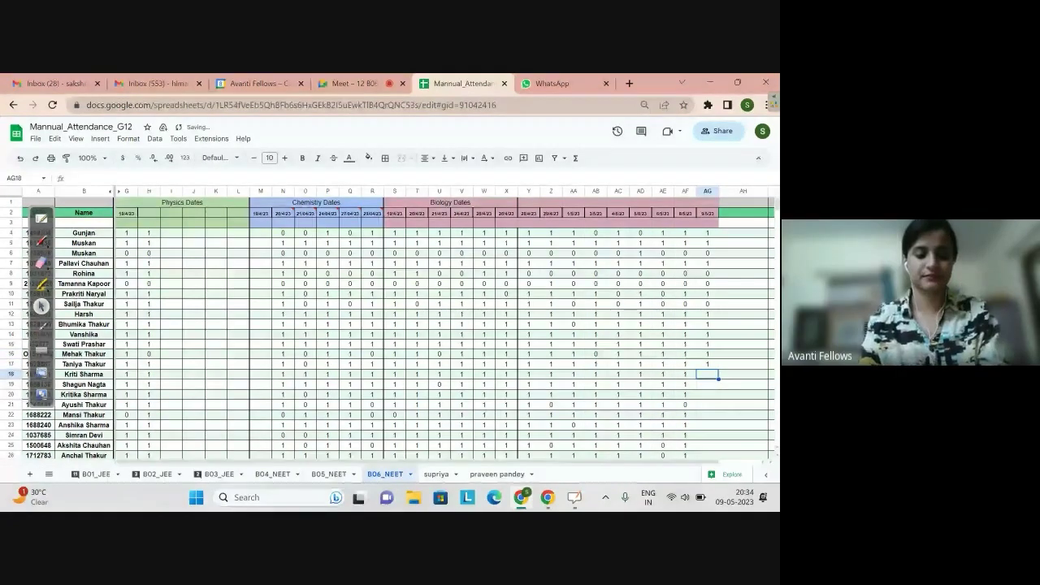
Mark the students in rows 18 to 20 present with 1 in the 9/5/23 column, cells AG18 to AG20.
type("1")
key("Return")
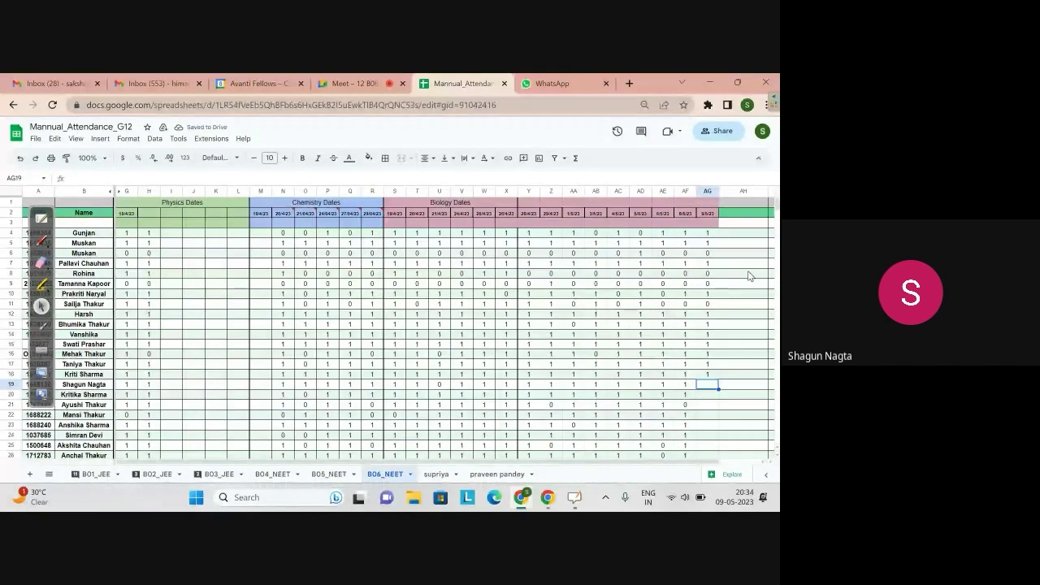
type("1")
key("Return")
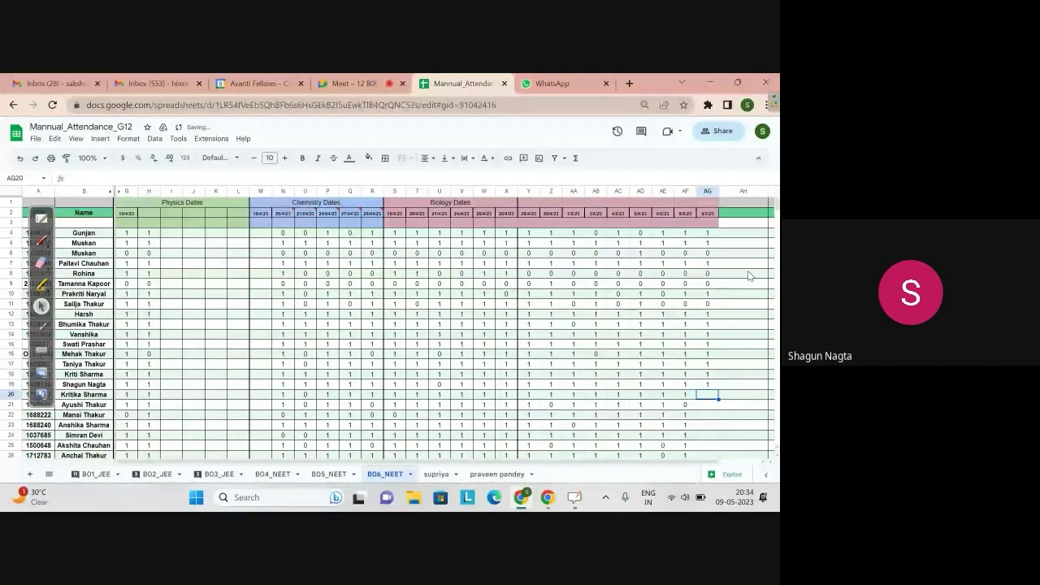
type("1")
key("Return")
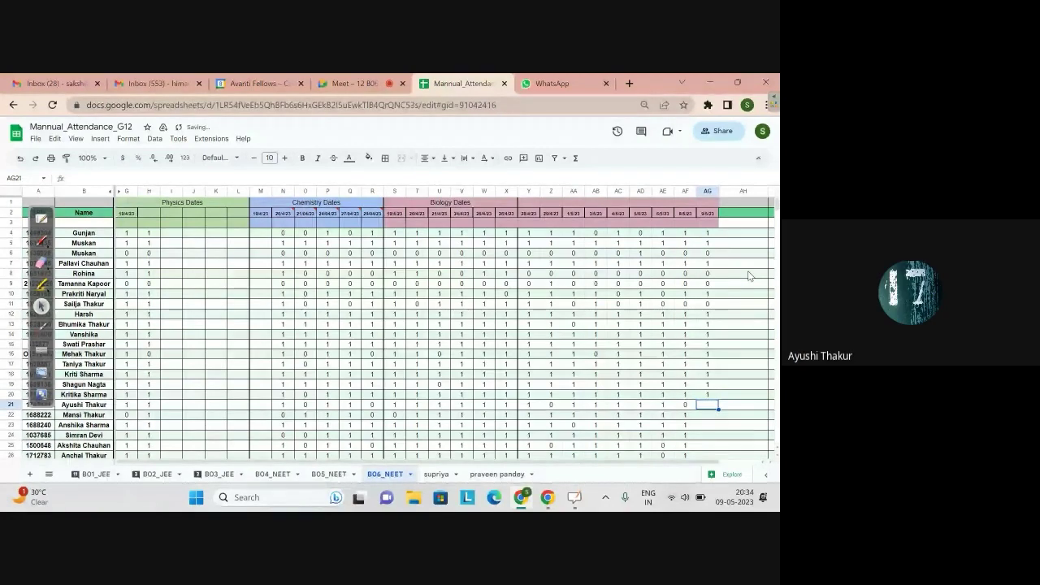
Mark the students in rows 21 to 23 present with 1 in the 9/5/23 column, cells AG21 to AG23.
type("1")
key("Return")
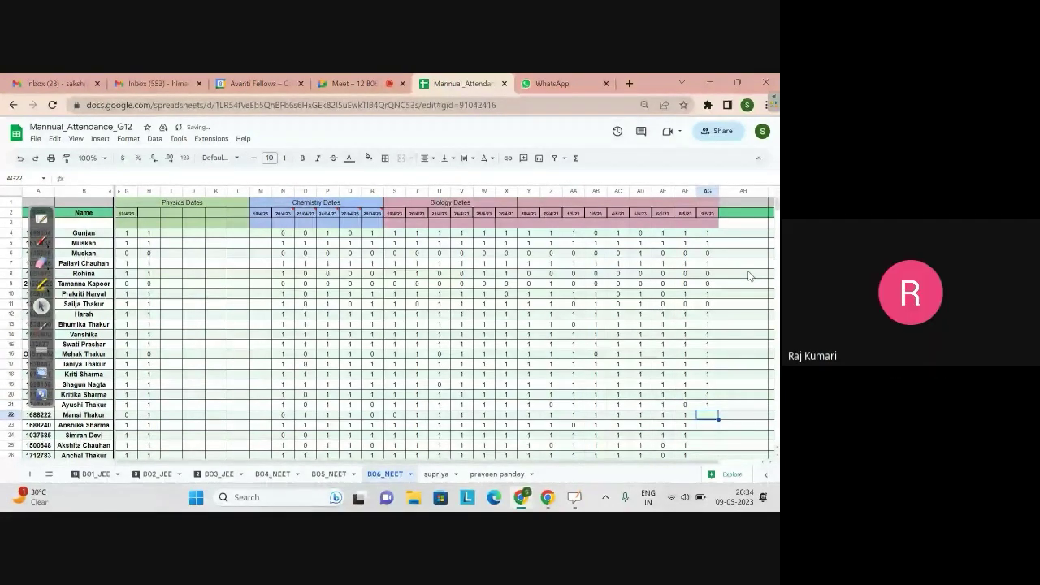
type("1")
key("Return")
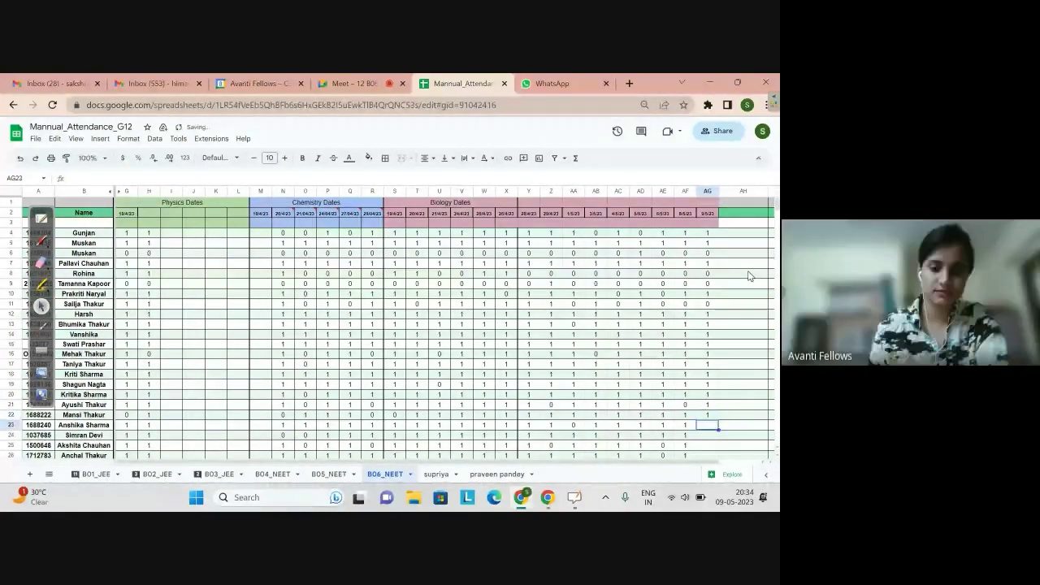
type("1")
key("Return")
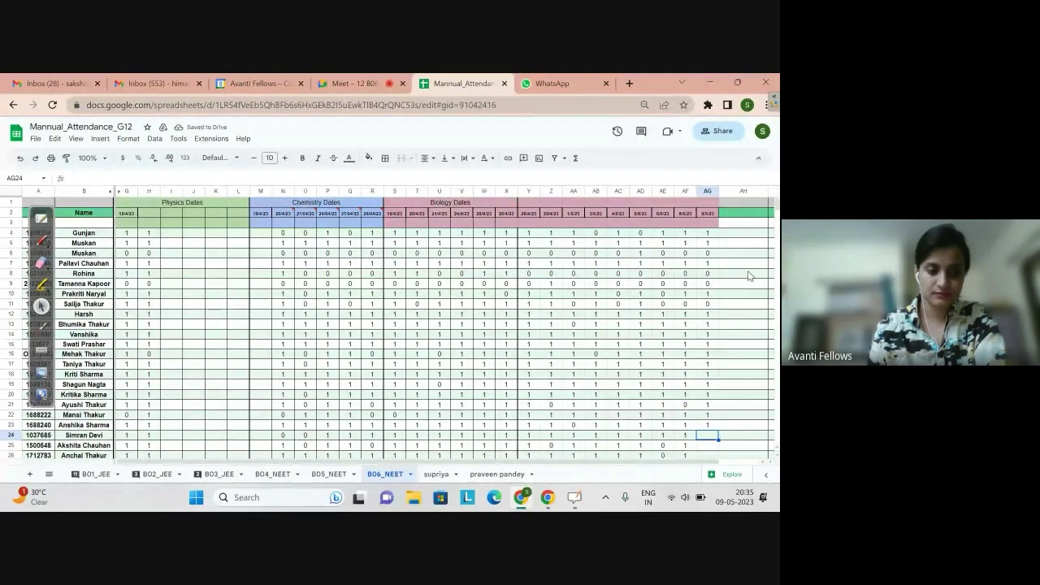
Record attendance for 9/5/23 in cells AG24 to AG26 as 0, 1 and 1.
type("0")
key("Return")
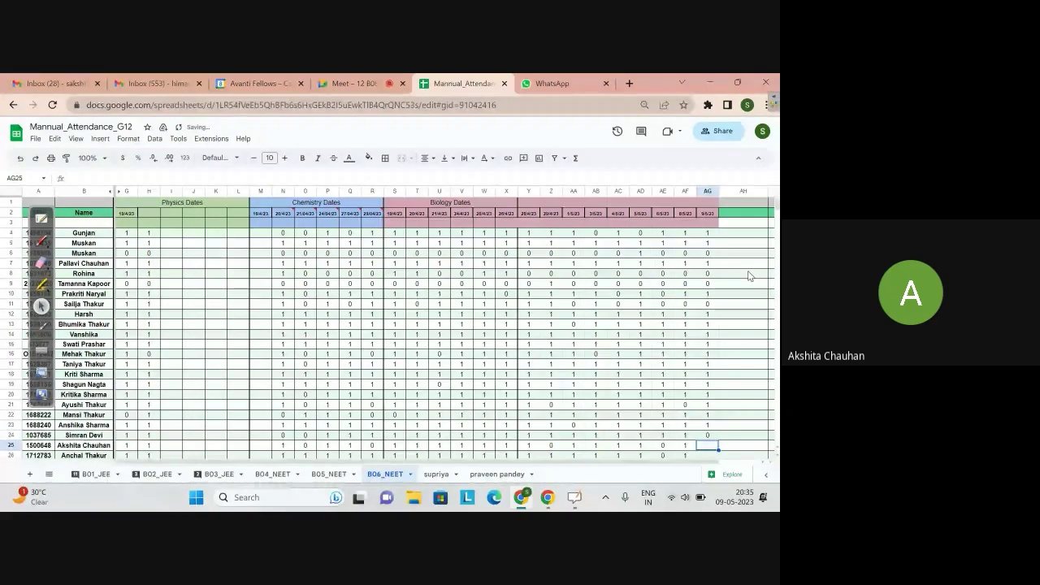
type("1")
key("Return")
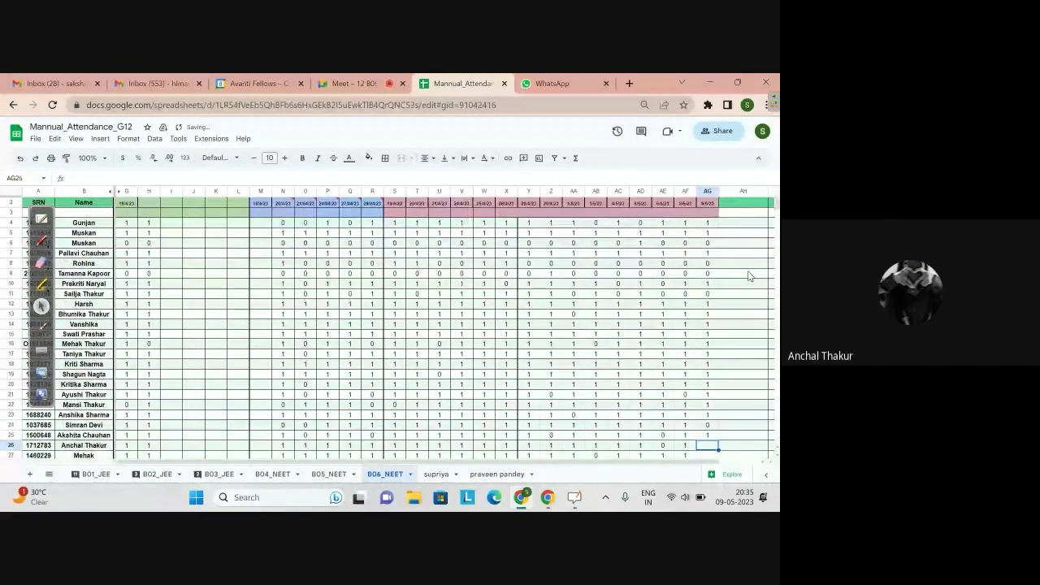
type("1")
key("Return")
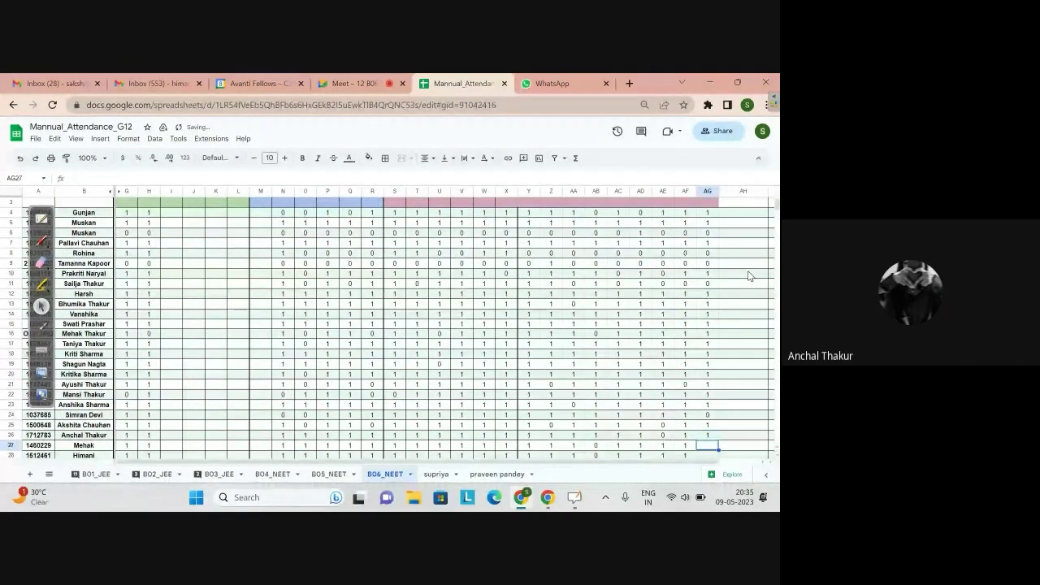
Mark the students in rows 27 to 29 present with 1 in the 9/5/23 column, cells AG27 to AG29.
type("1")
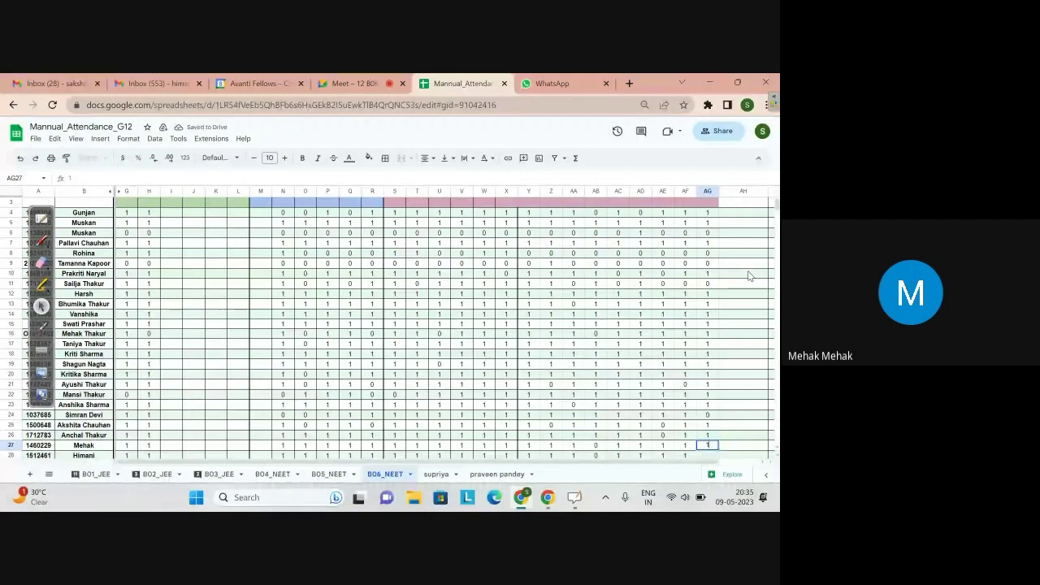
key("Return")
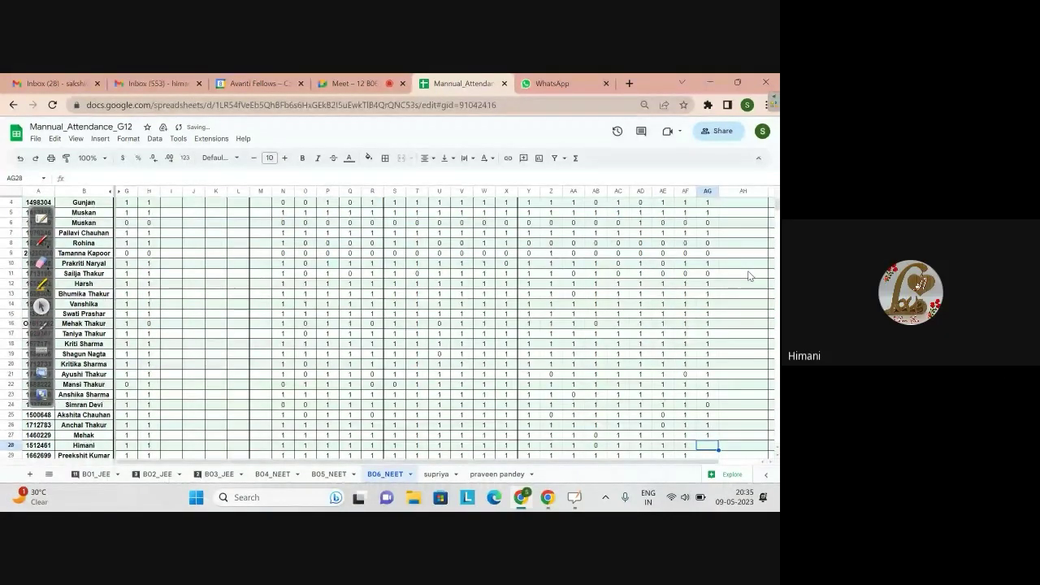
type("1")
key("Return")
key("Down")
key("Down")
key("Down")
key("Up")
key("Up")
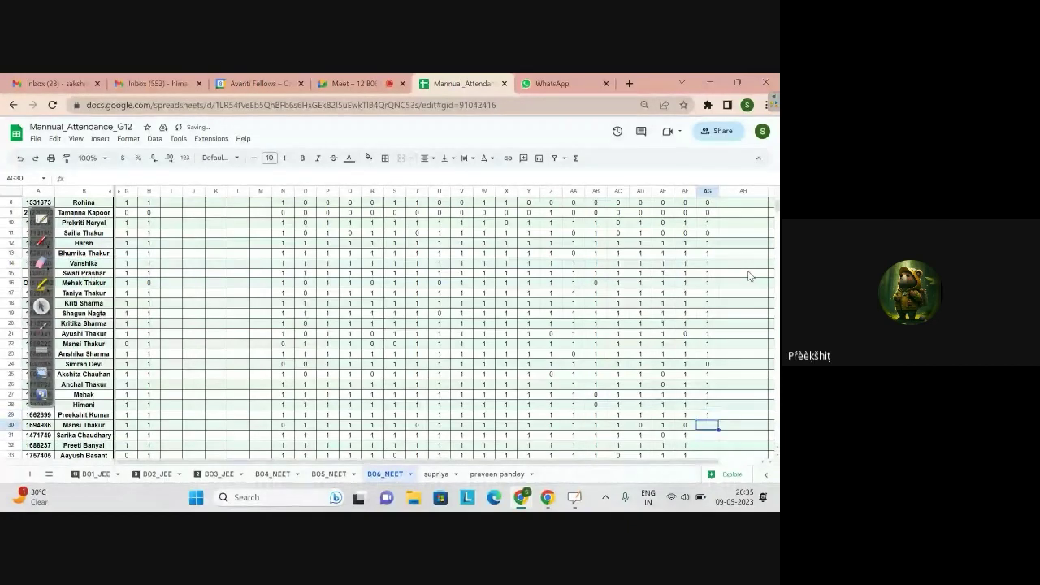
Mark the students in rows 30 and 31 present with 1 in the 9/5/23 column, cells AG30 and AG31.
type("1")
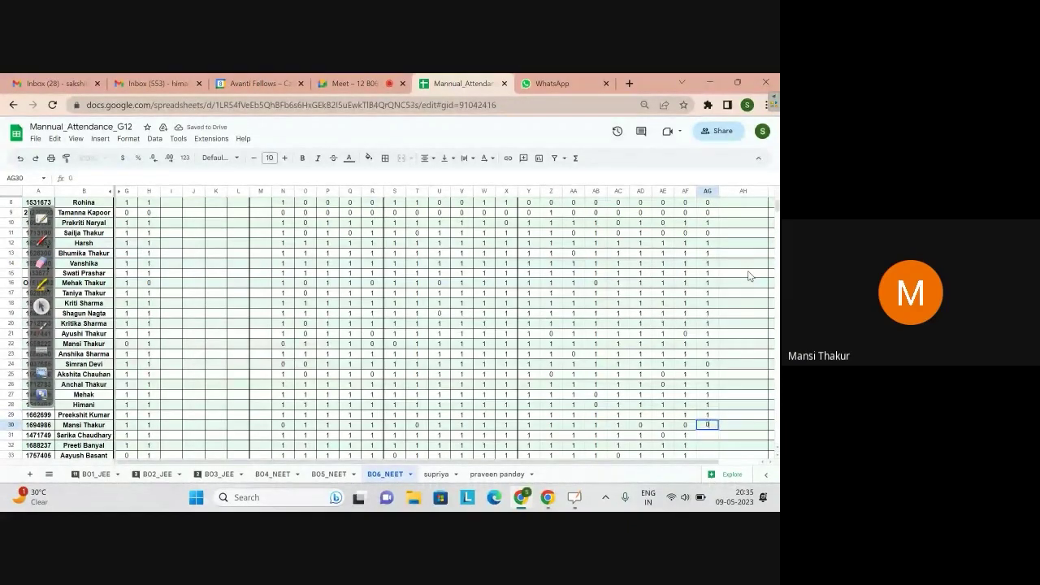
key("Return")
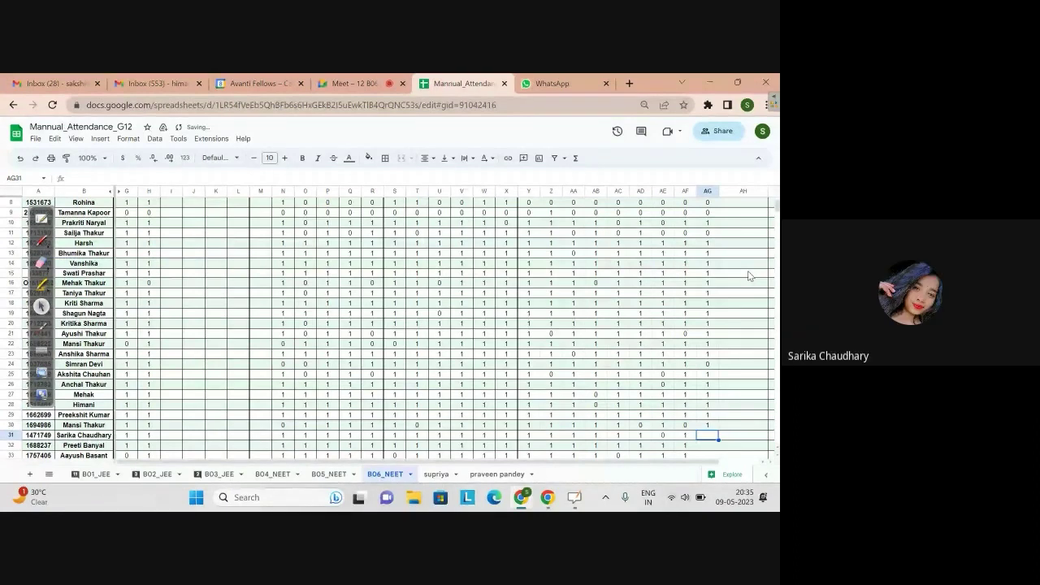
type("1")
key("Return")
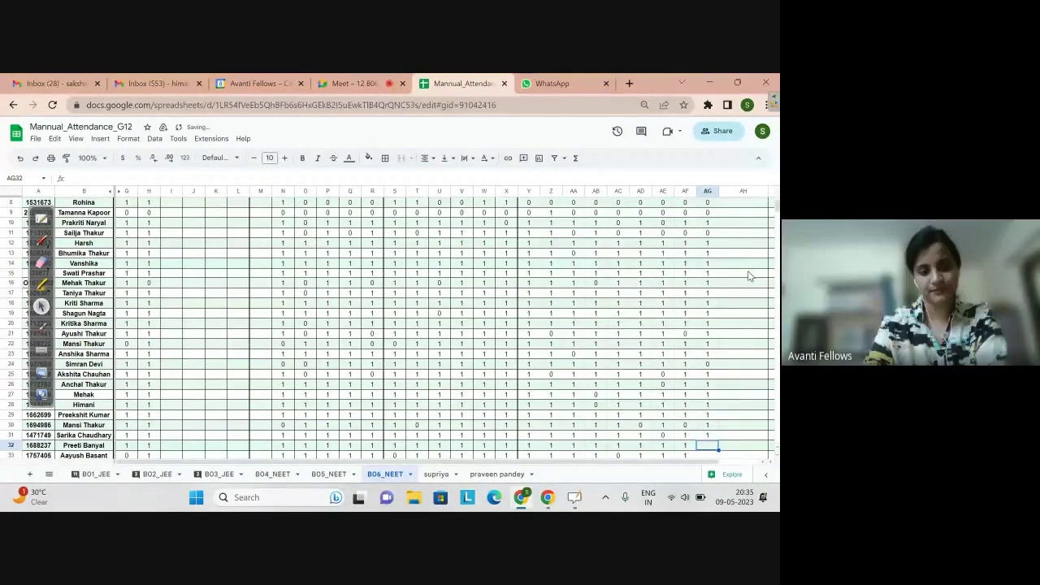
Record attendance for 9/5/23 as 1 in cell AG32 and 0 in cell AG33.
key("Down")
key("Down")
key("Down")
key("Up")
key("Up")
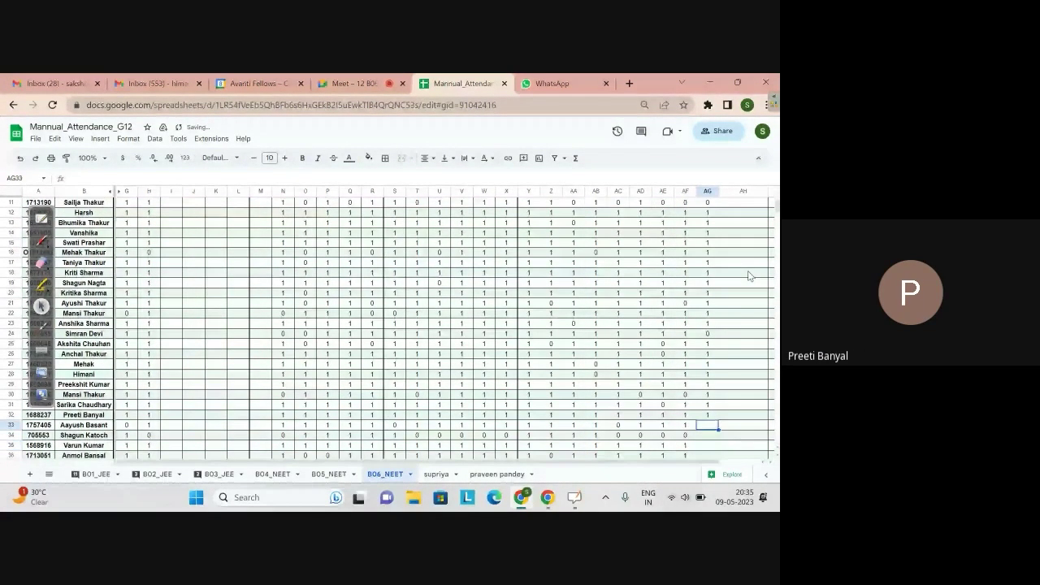
type("0")
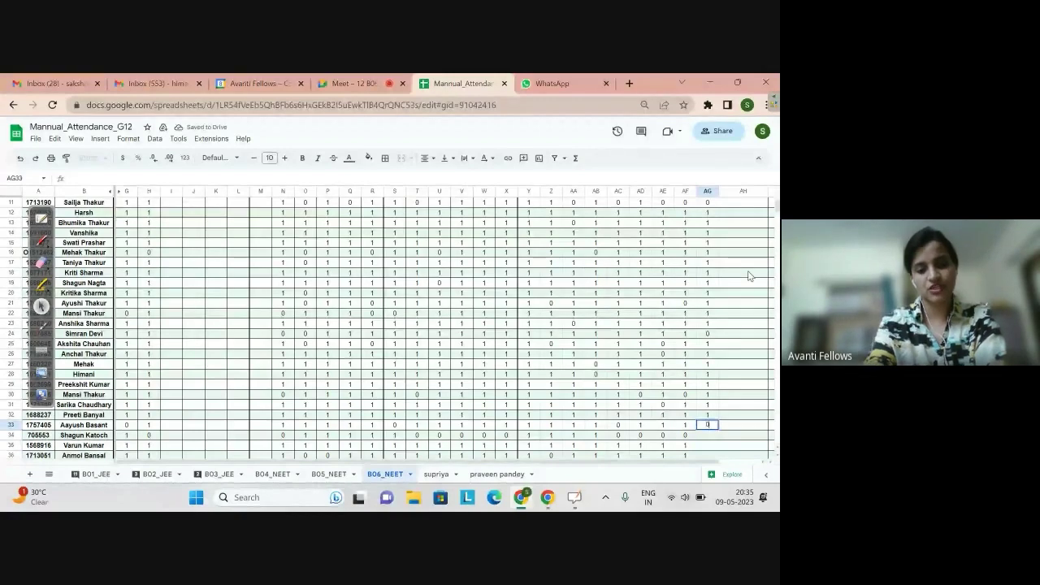
key("Return")
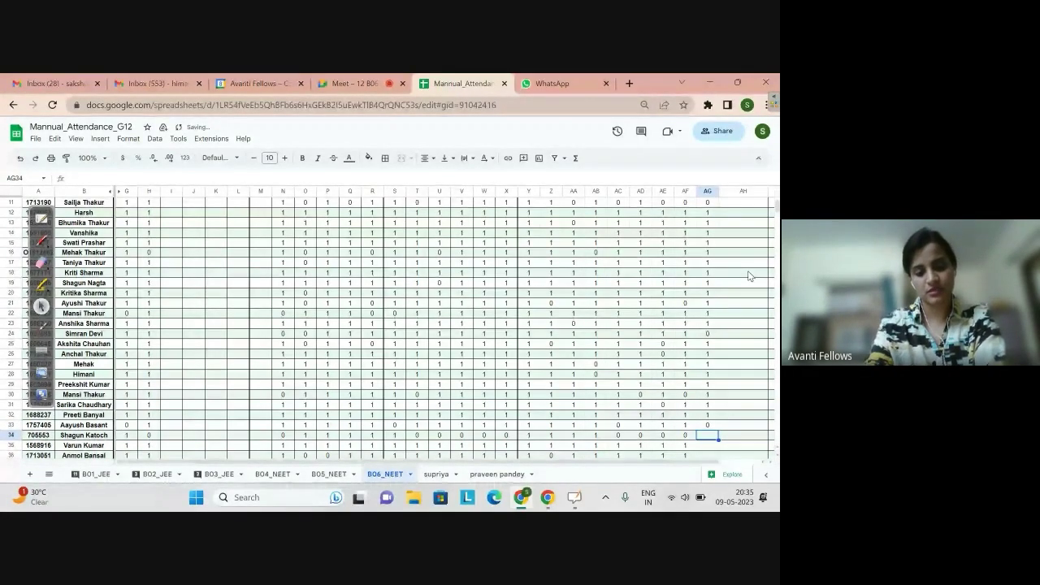
Record attendance for 9/5/23 as 0 in cell AG34 and 1 in cell AG35.
type("0")
key("Return")
key("Up")
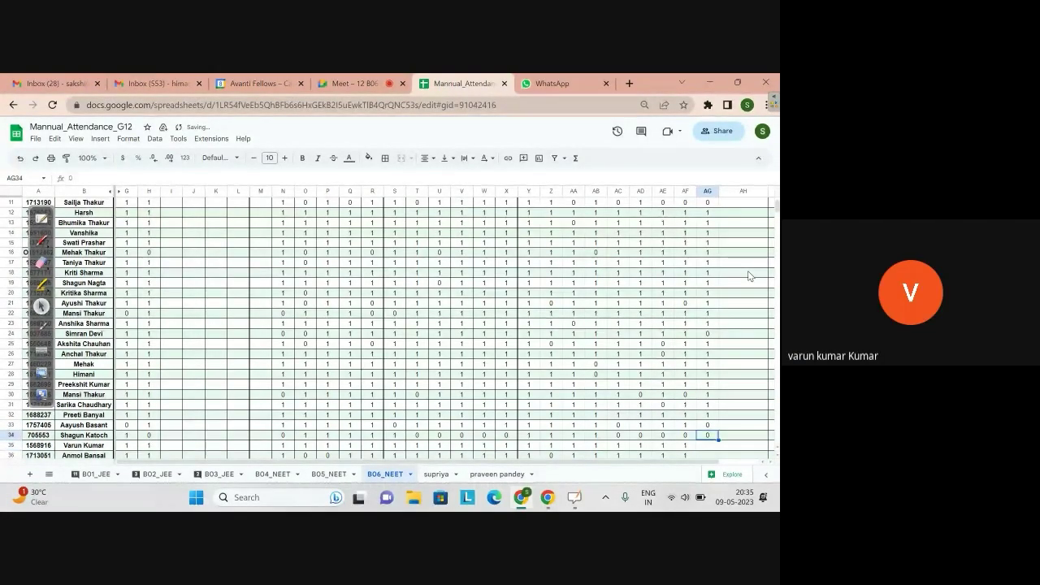
key("Down")
type("1")
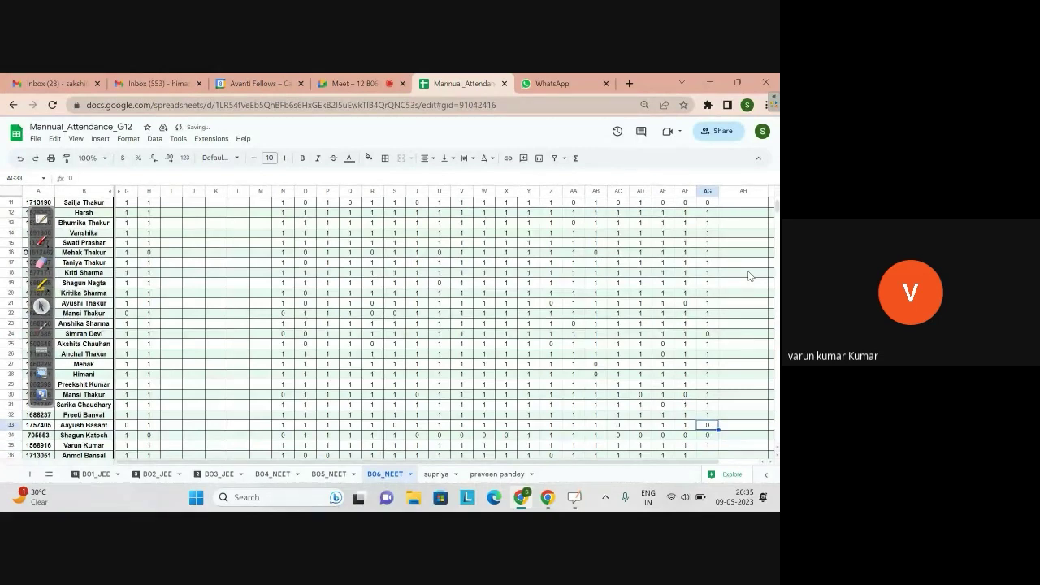
Correct the 9/5/23 attendance of the student in row 33 to 1 in cell AG33.
key("Return")
key("Down")
key("Up")
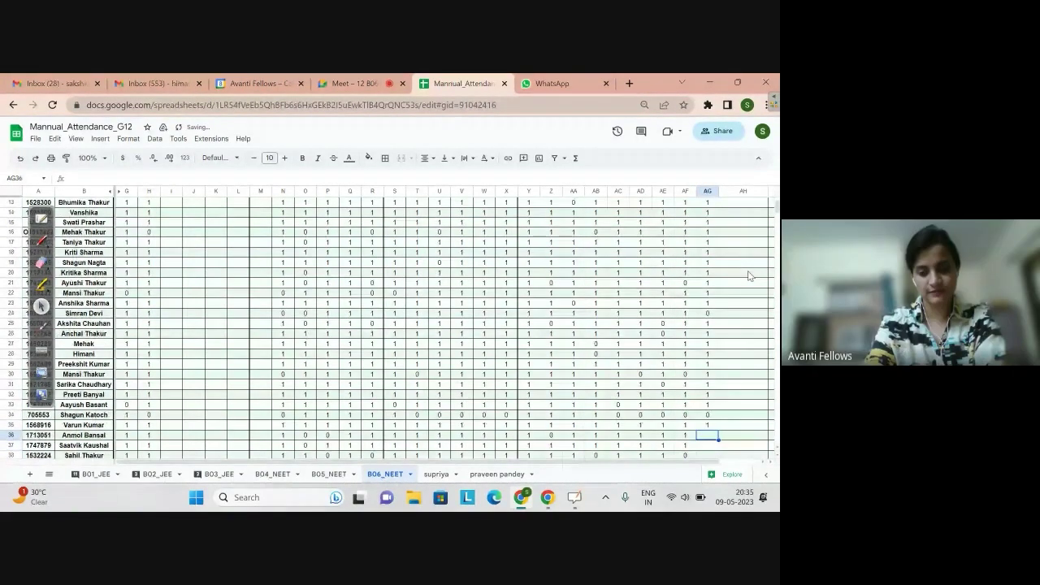
Record attendance for 9/5/23 in cells AG36 to AG38 as 0, 1 and 1.
type("0")
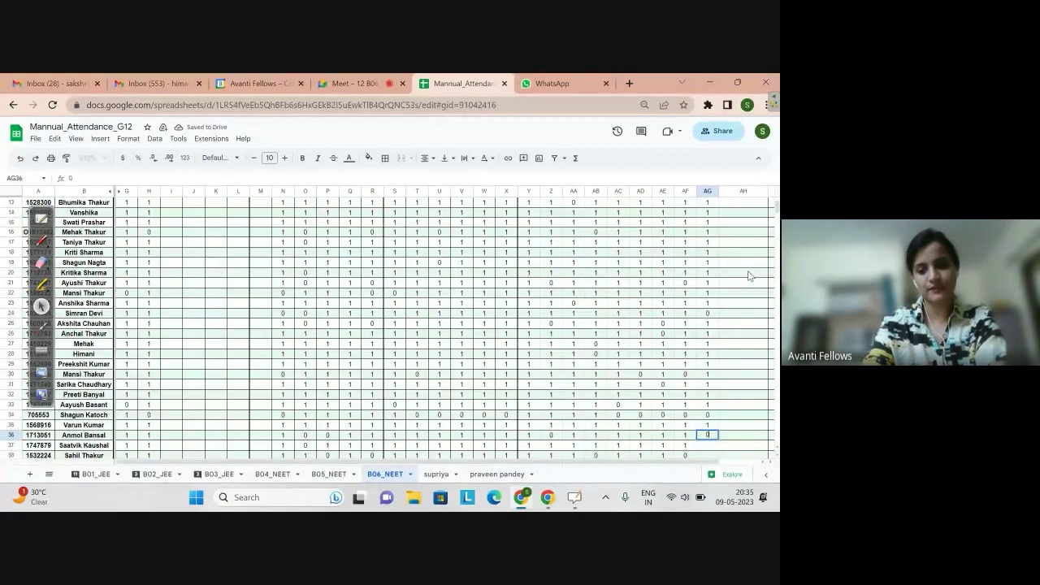
key("Return")
type("1")
key("Return")
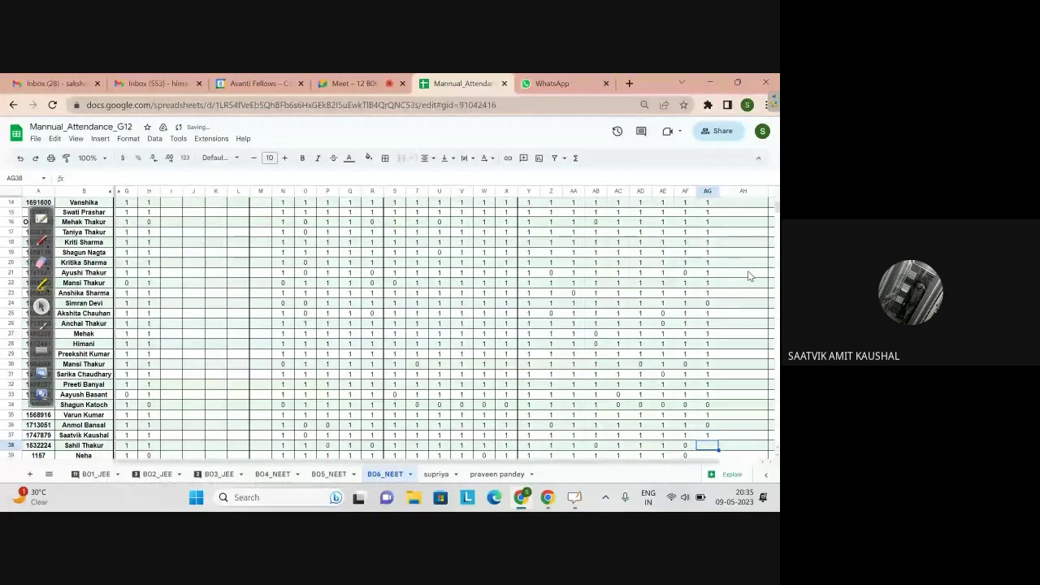
type("1")
key("Return")
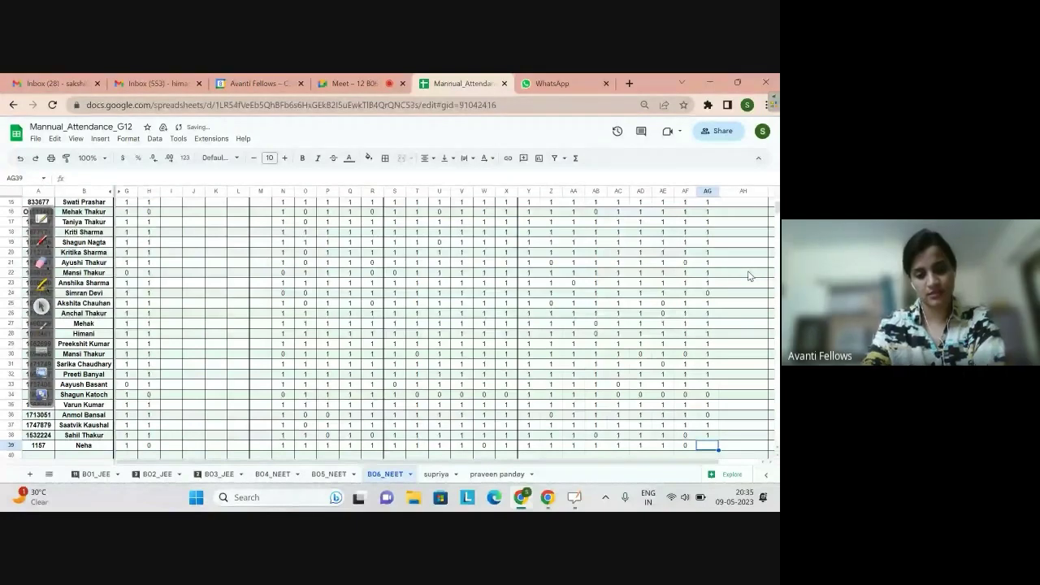
Mark the students in rows 39, 42 and 43 absent with 0 in the 9/5/23 column, cells AG39, AG42 and AG43.
type("0")
key("Return")
key("Down")
key("Down")
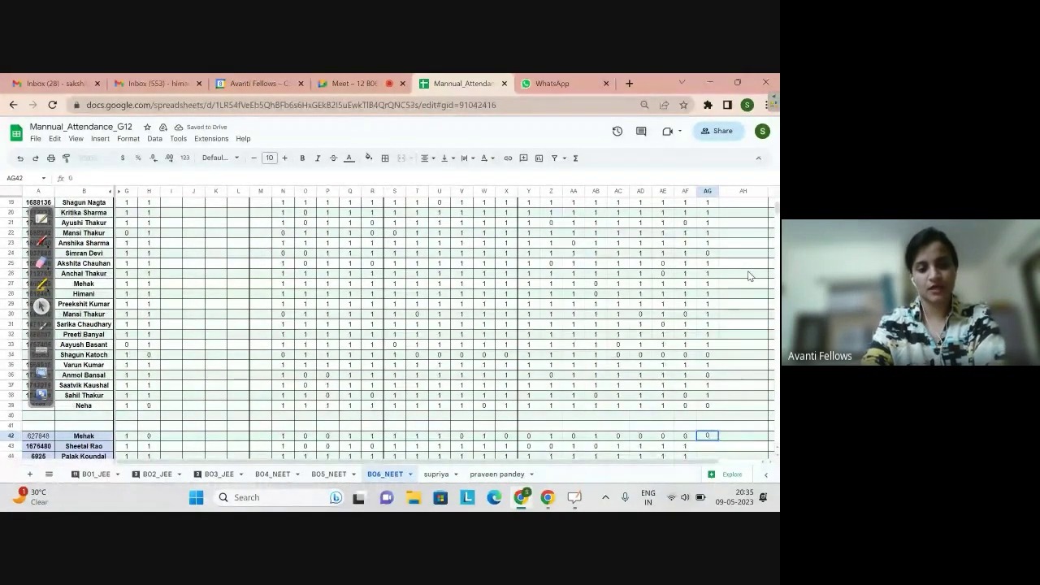
type("0")
key("Return")
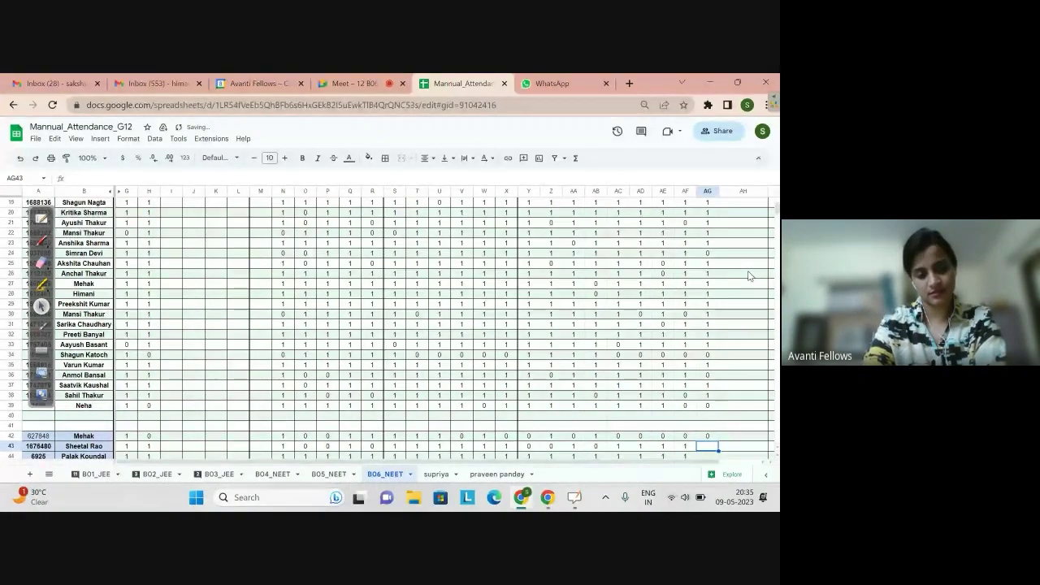
type("0")
key("Return")
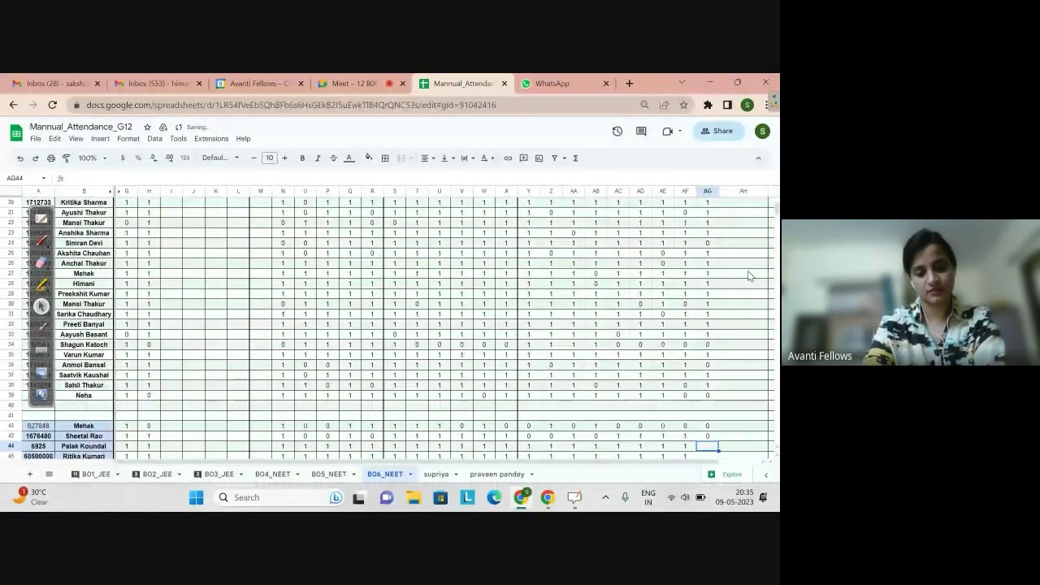
Mark the students in rows 44 to 48 present with 1 in the 9/5/23 column, cells AG44 to AG48.
type("1")
key("Return")
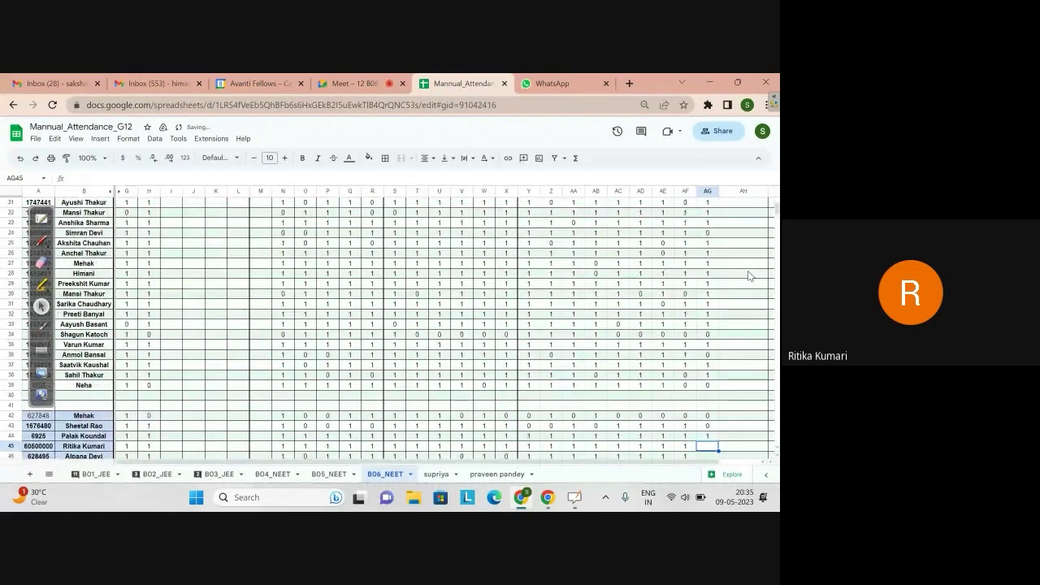
type("1")
key("Return")
type("1")
key("Return")
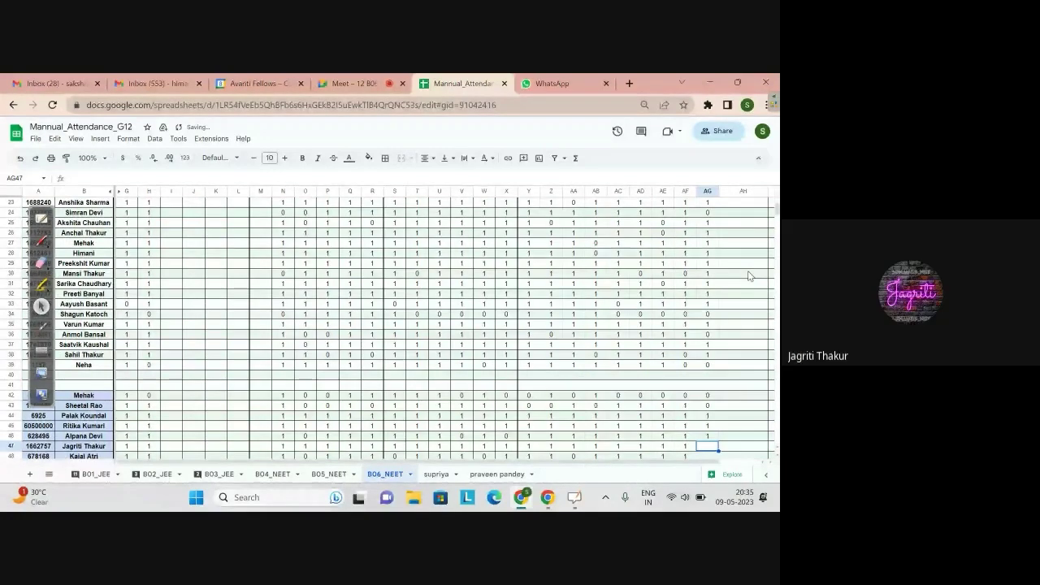
type("1")
key("Return")
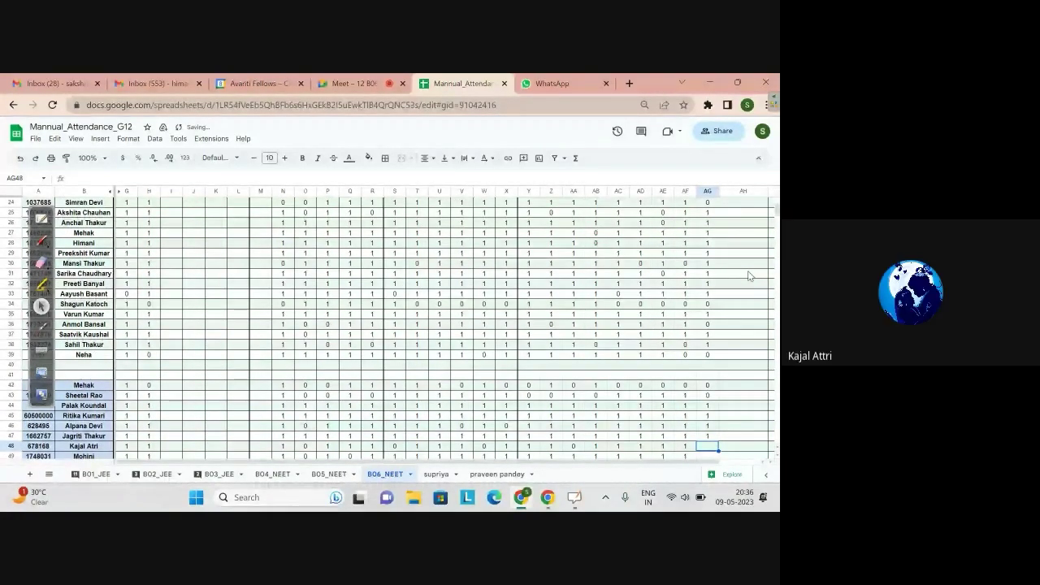
type("1")
key("Return")
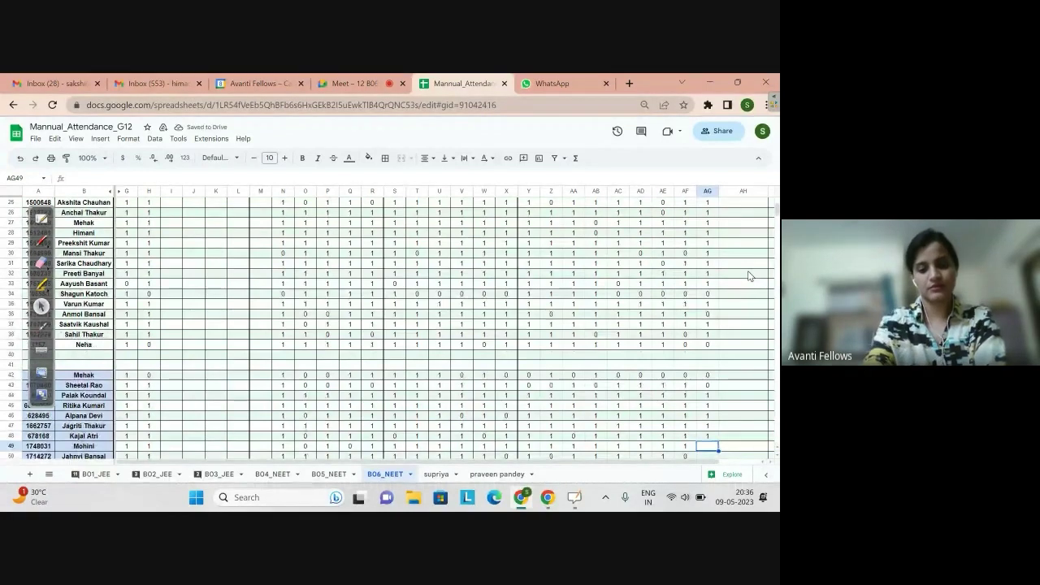
Record attendance for 9/5/23 in cells AG49 to AG52 as 0, 1, 1 and 1.
type("0")
key("Return")
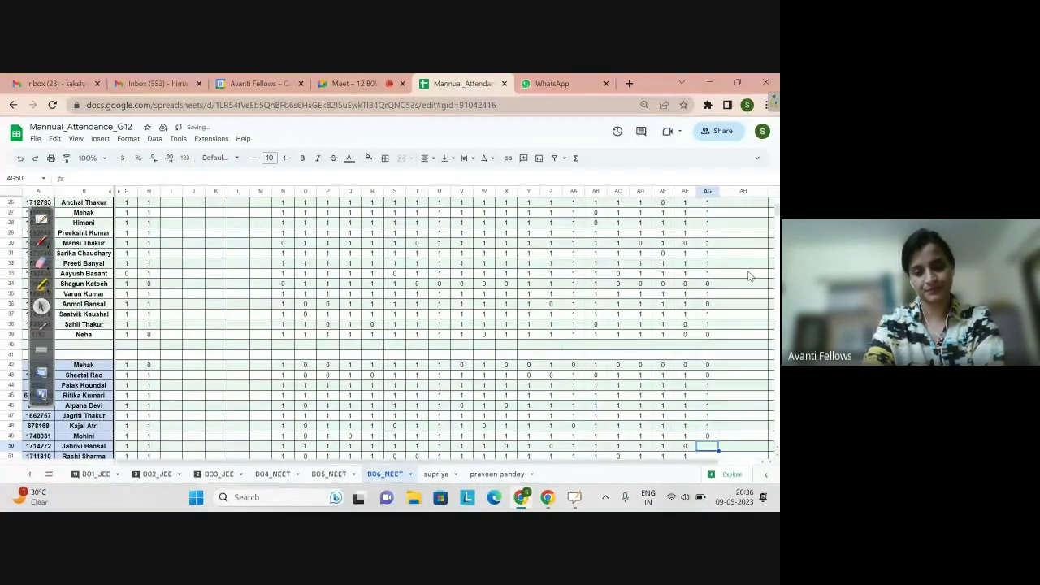
type("0")
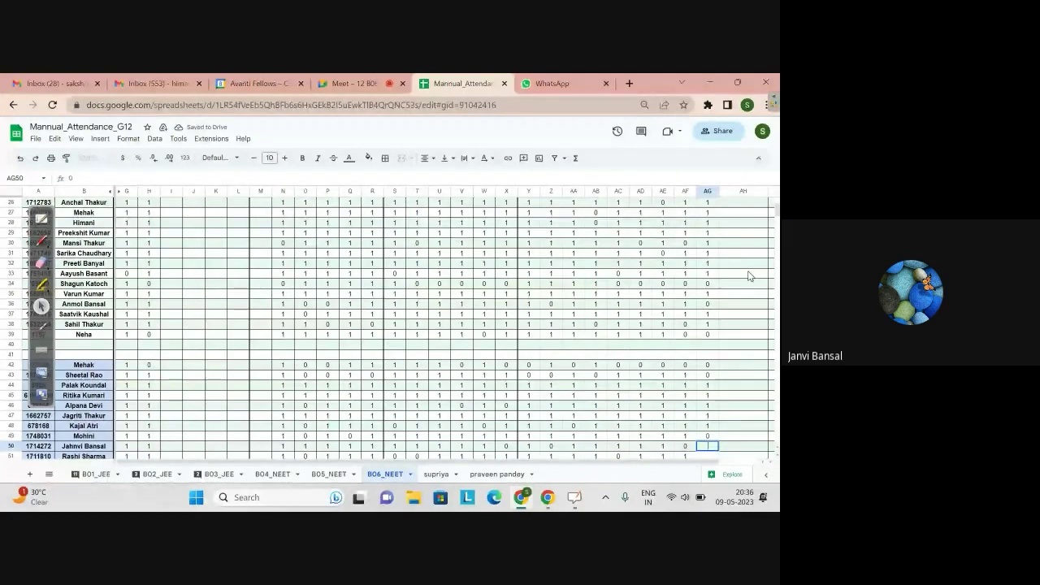
key("Return")
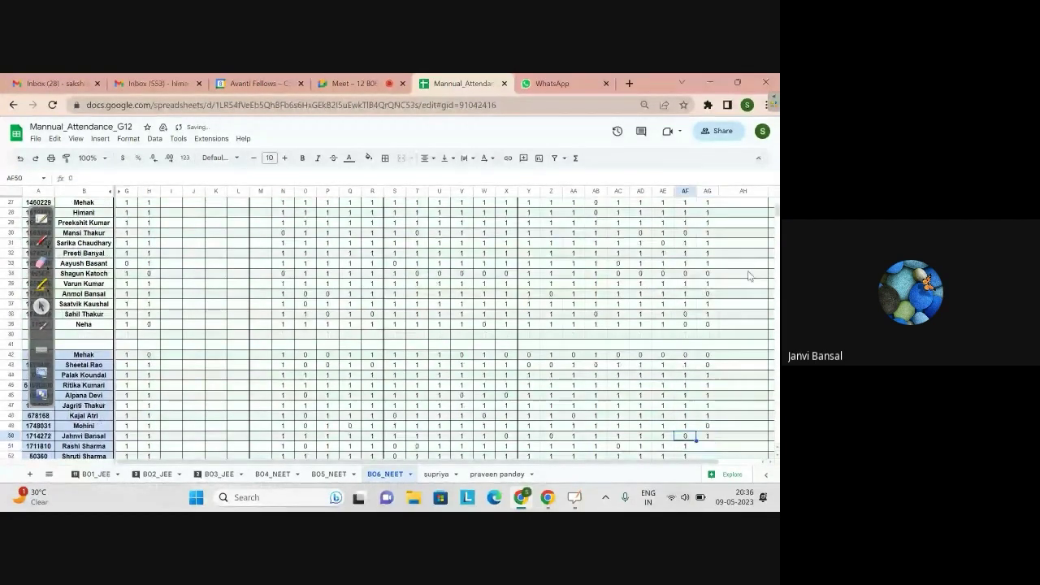
type("1")
key("Return")
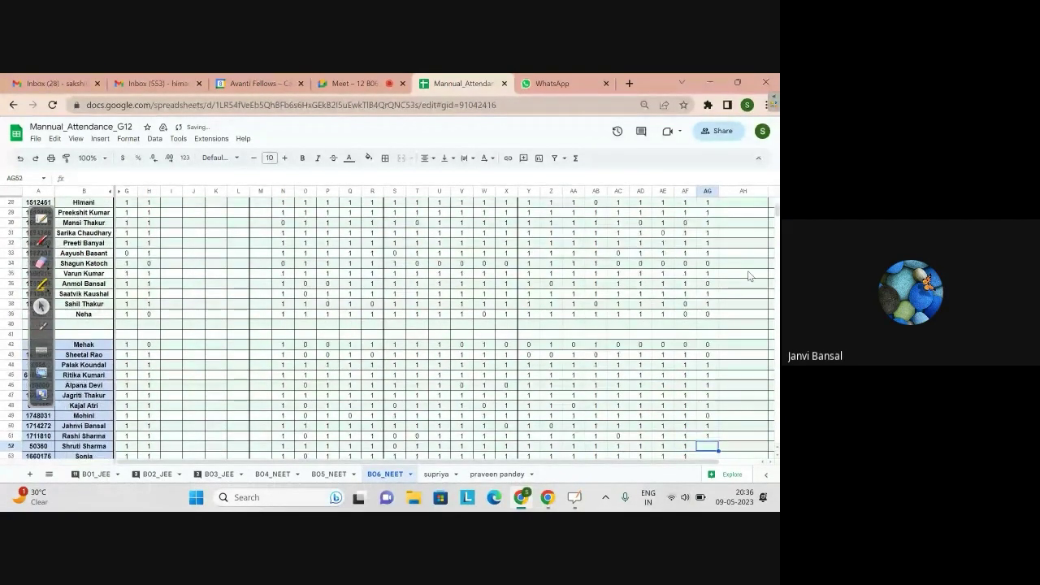
type("1")
key("Return")
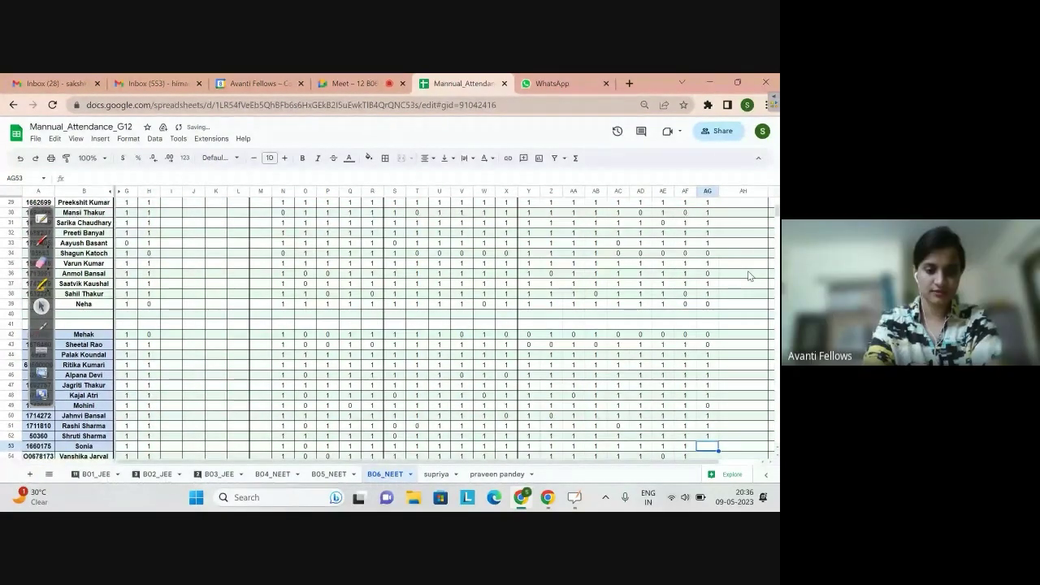
Record attendance for 9/5/23 in cells AG53 to AG55 as 0, 1 and 1.
type("0")
key("Return")
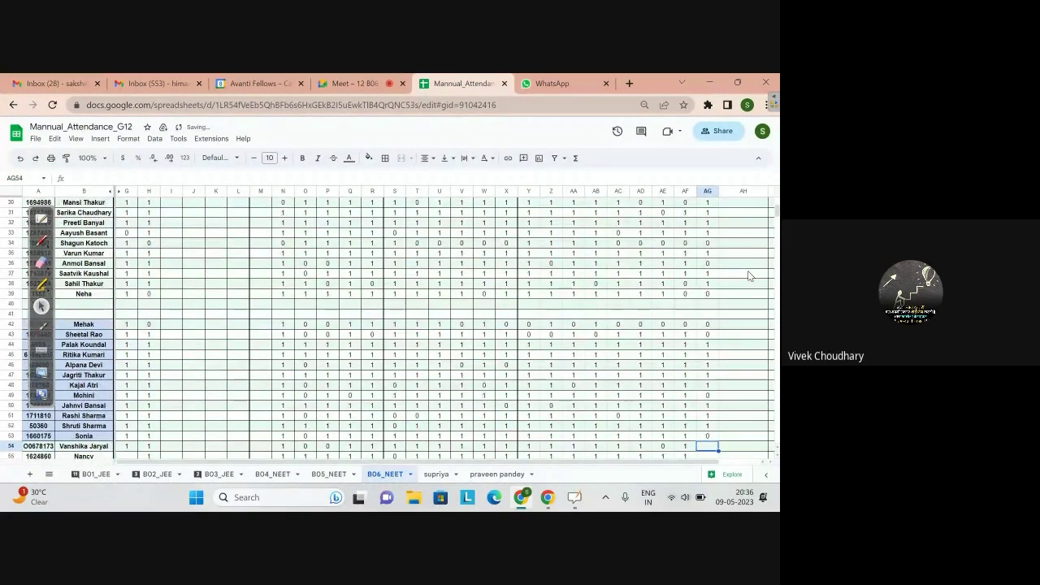
key("Return")
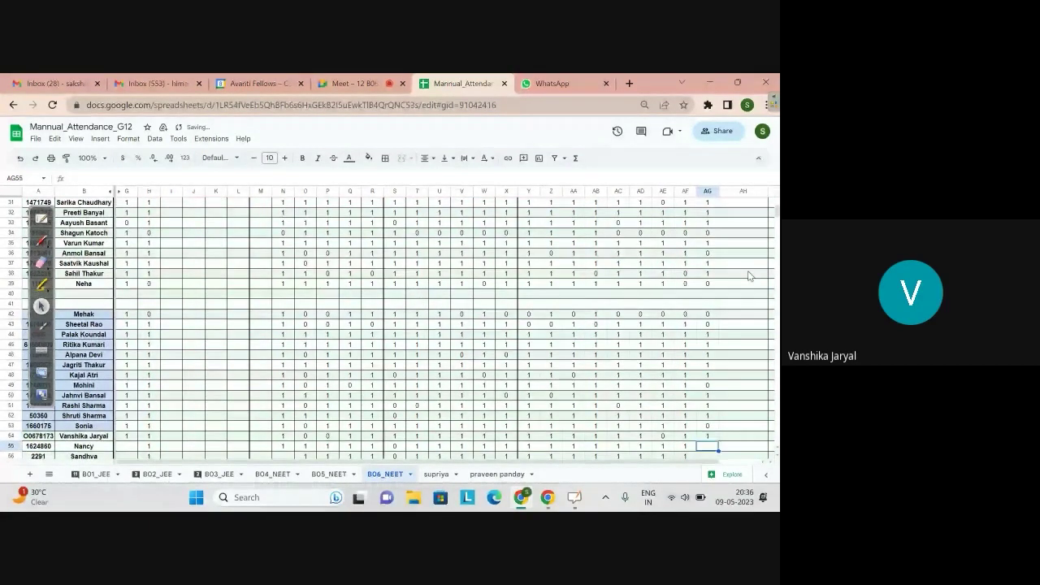
type("1")
Correct the 9/5/23 attendance of the student in row 53 to 1 in cell AG53.
key("Up")
key("Up")
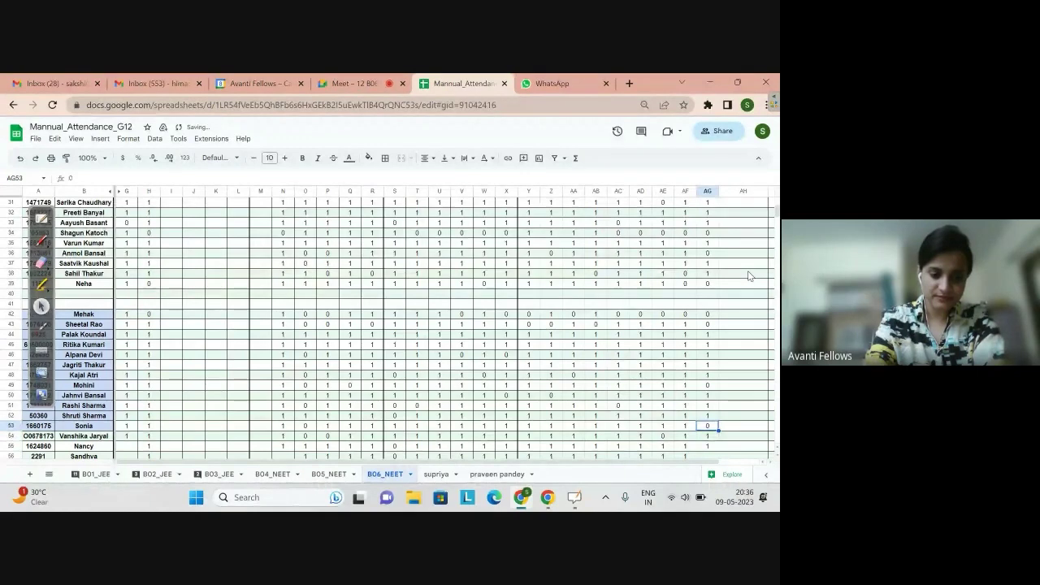
type("1")
key("Down")
key("Down")
key("Down")
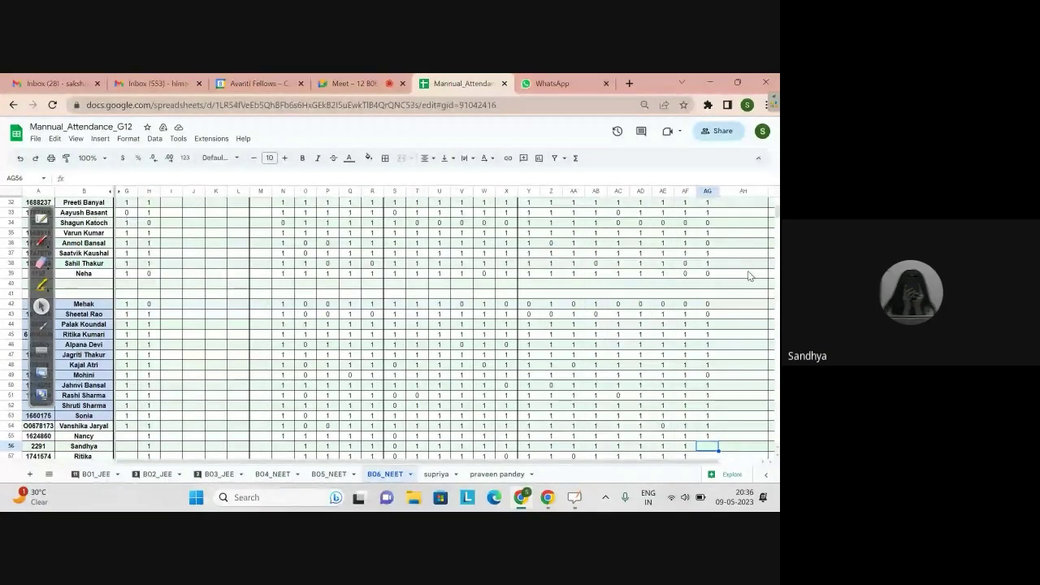
Mark the students in rows 56 to 58 present with 1 in the 9/5/23 column, cells AG56 to AG58.
type("1")
key("Down")
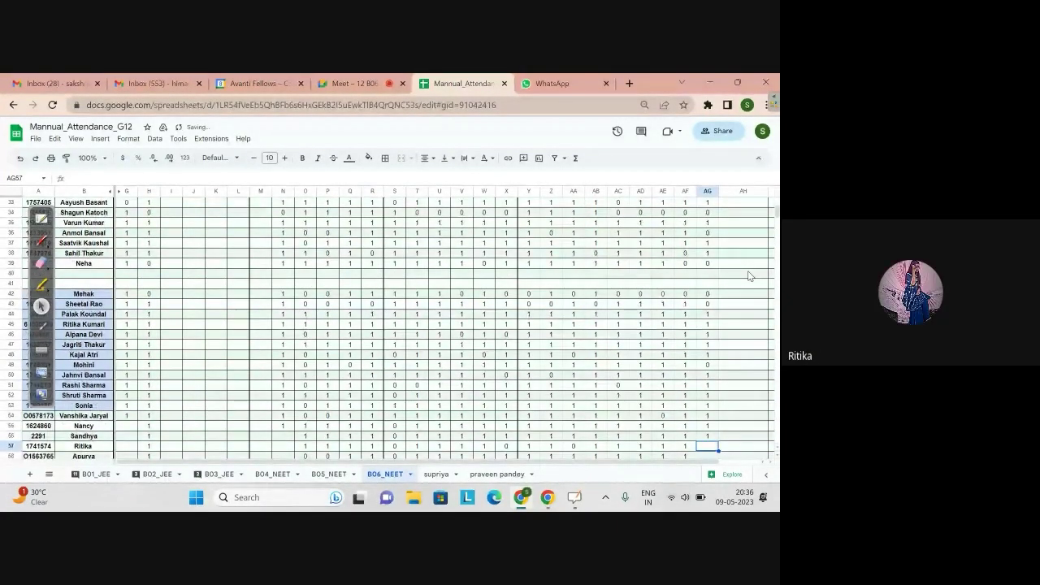
type("1")
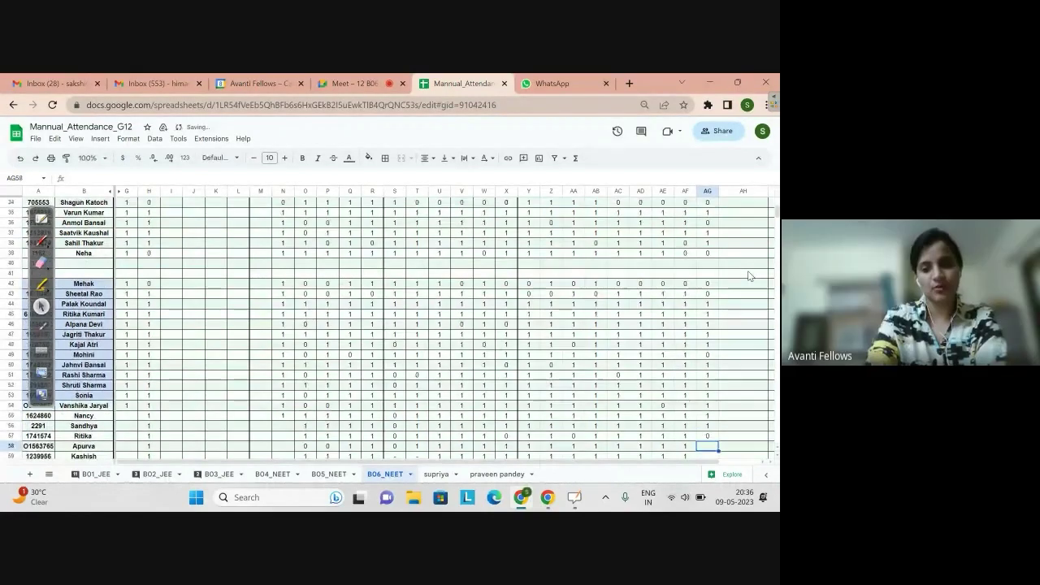
key("BackSpace")
type("1")
key("Down")
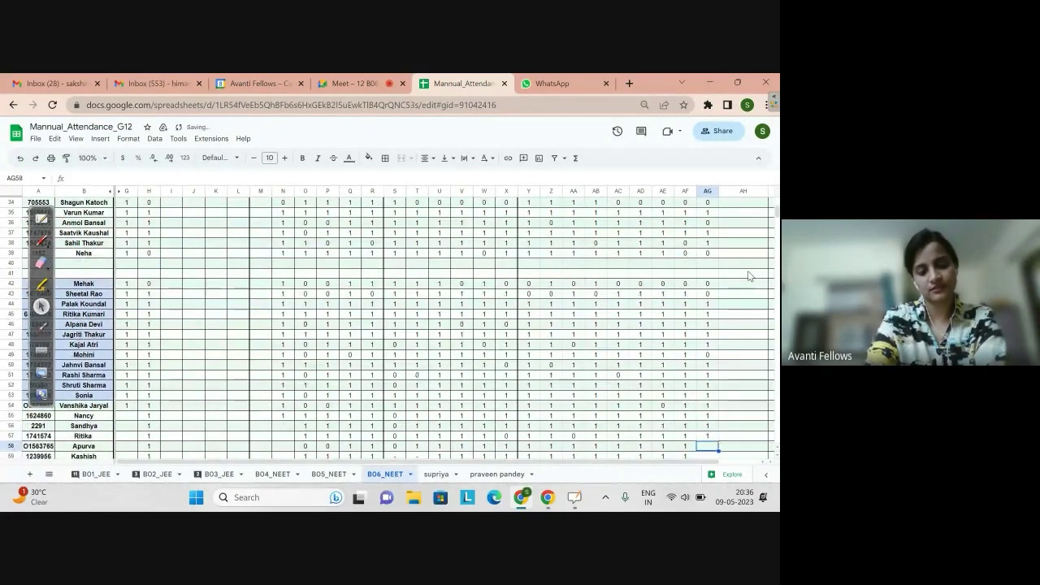
type("1")
key("Down")
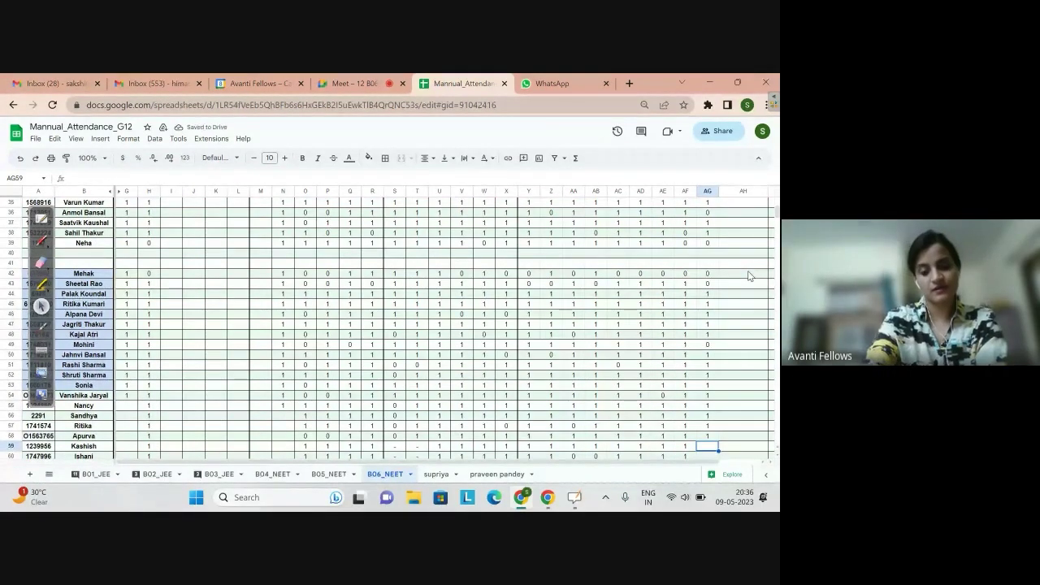
Record attendance for 9/5/23 in cells AG59 to AG61 as 0, 0 and 1.
type("0")
key("Down")
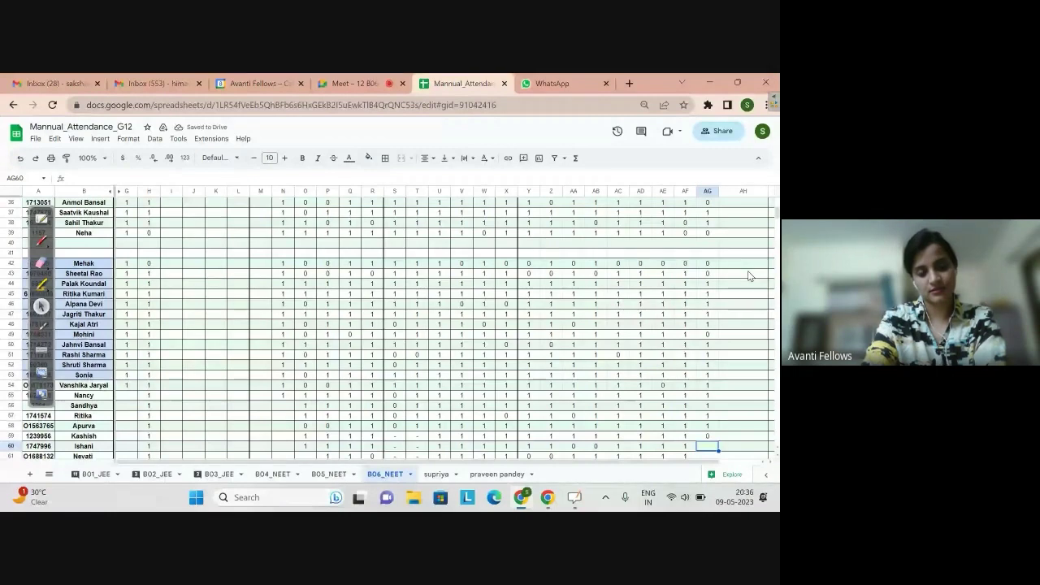
type("0")
key("Down")
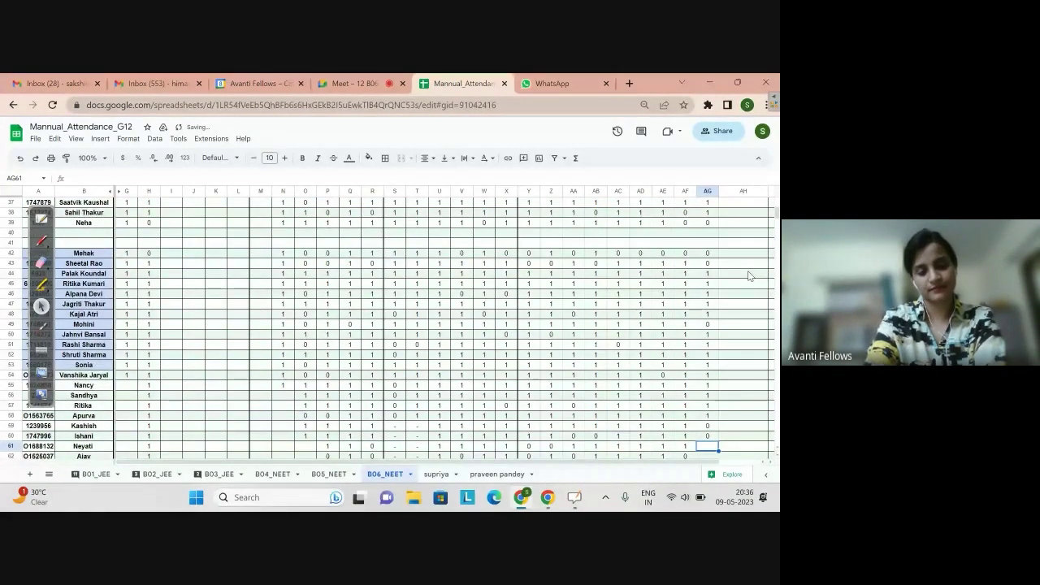
type("1")
key("Down")
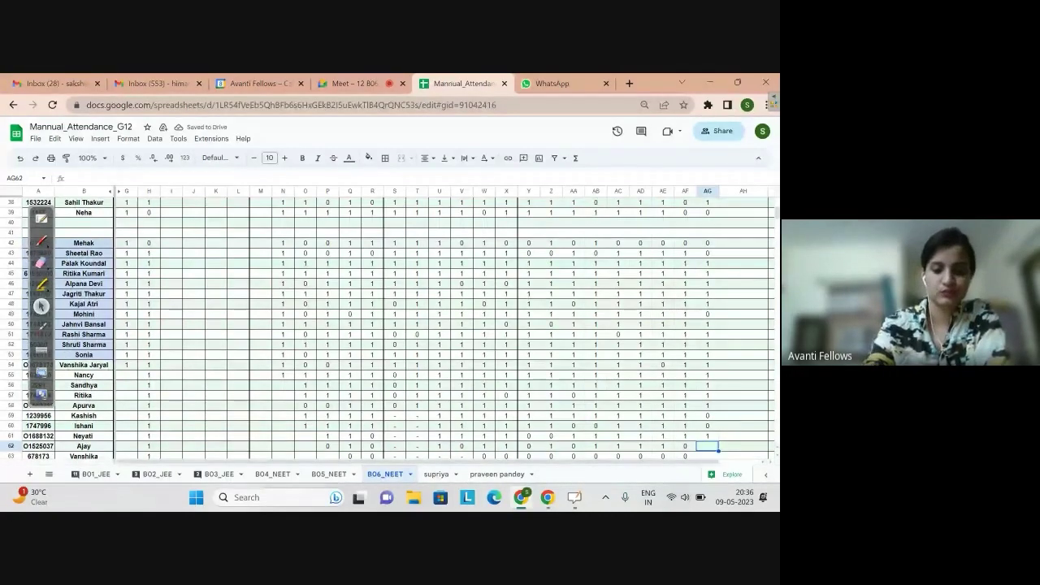
Mark the students in rows 62 to 64 absent with 0 in the 9/5/23 column, cells AG62 to AG64.
type("0")
key("Down")
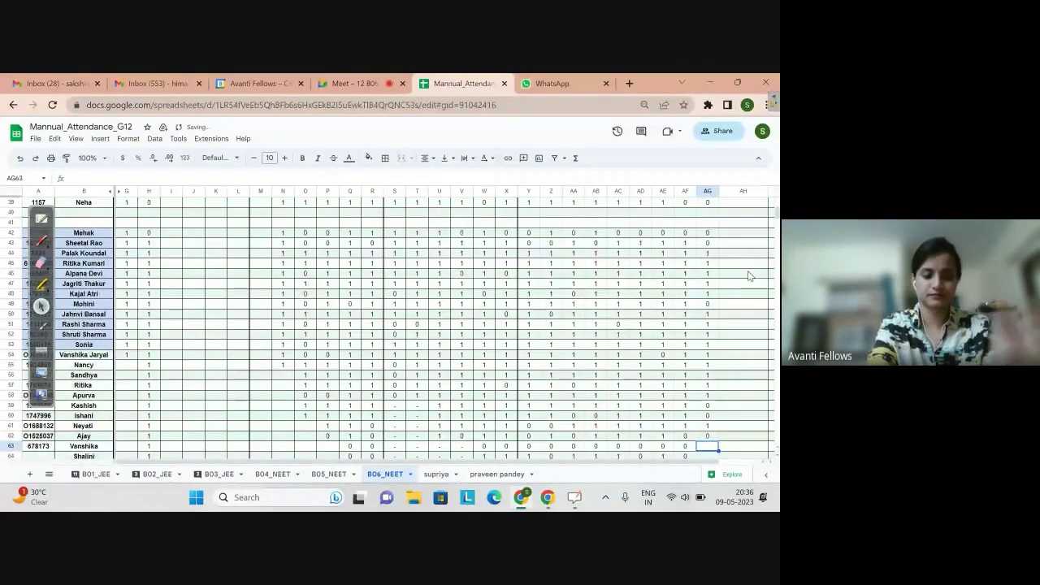
type("0")
key("Down")
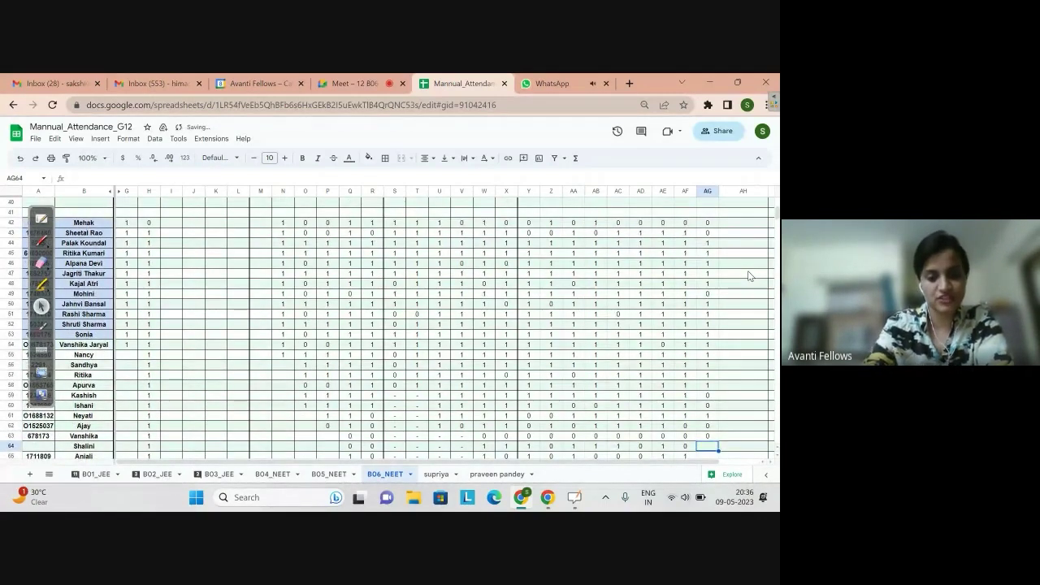
type("0")
key("Down")
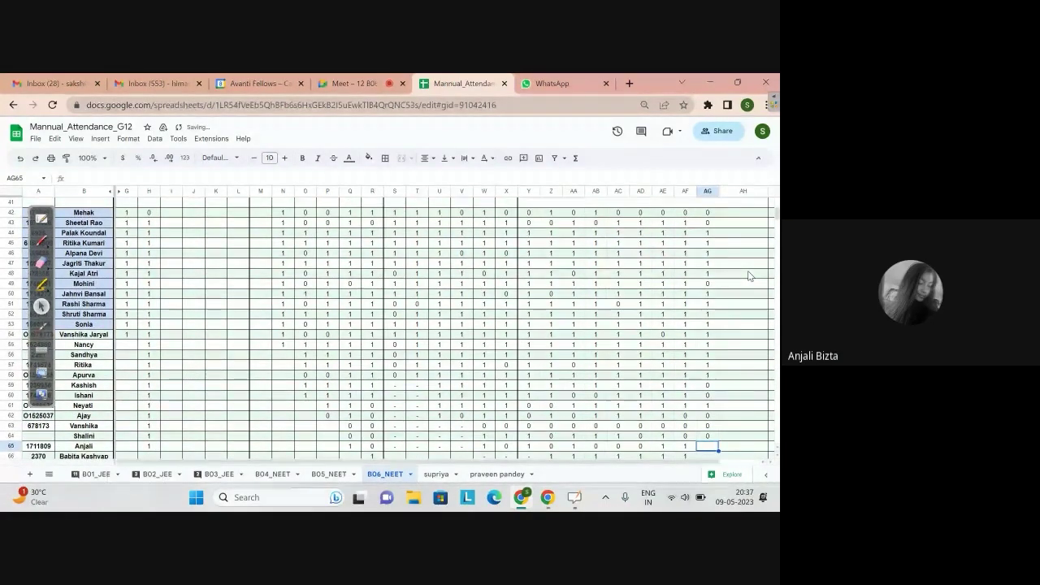
Record attendance for 9/5/23 in cells AG65 to AG68 as 1, 0, 1 and 1.
type("1")
key("Down")
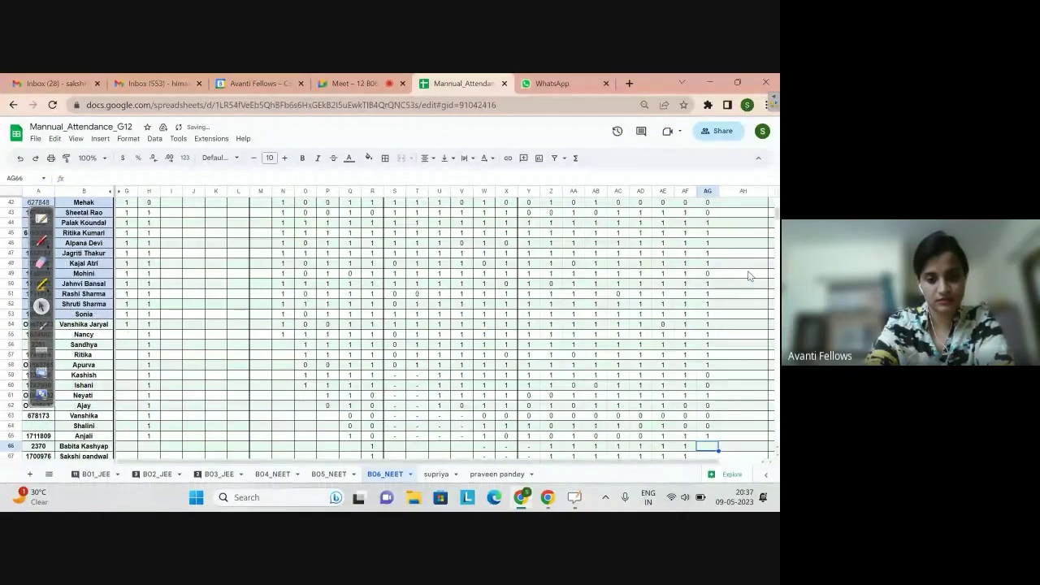
type("0")
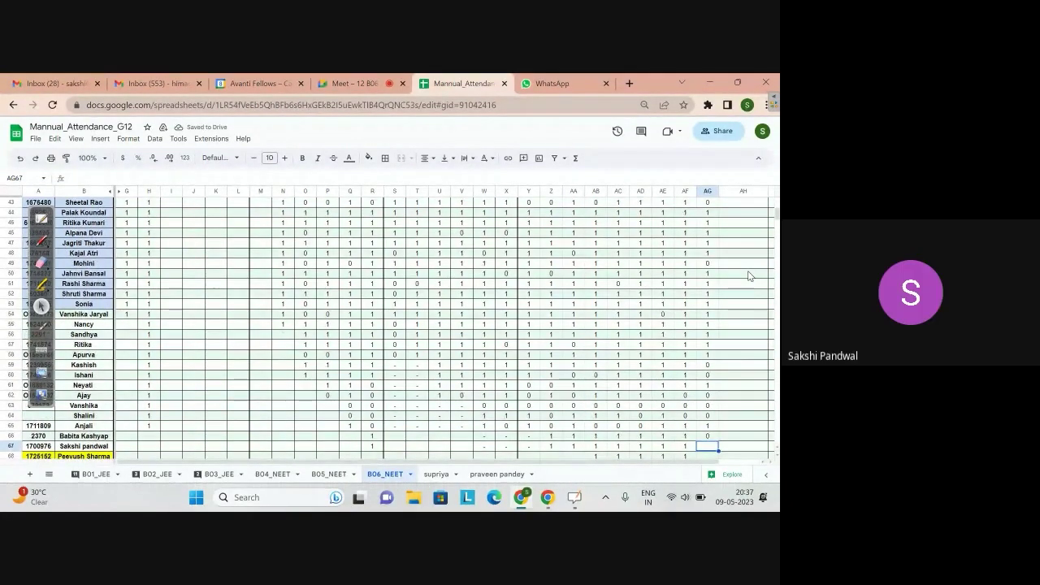
type("1")
key("Return")
type("1")
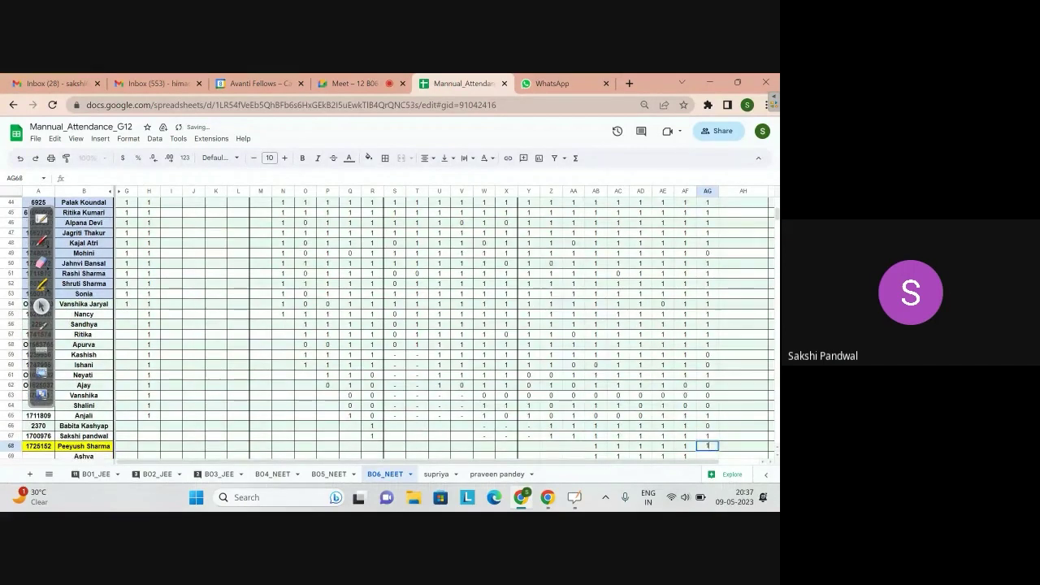
Mark the student in row 69 present with 1 in the 9/5/23 column, cell AG69.
key("Return")
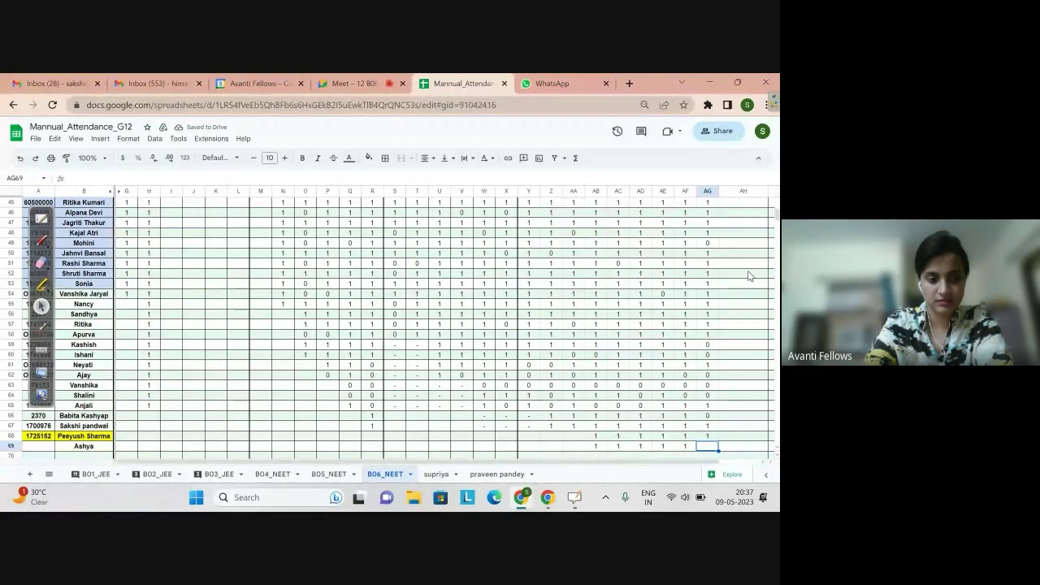
type("1")
key("Up")
Correct the 9/5/23 attendance of the student in row 60 to 1 in cell AG60.
key("Up")
key("Up")
key("Up")
key("Up")
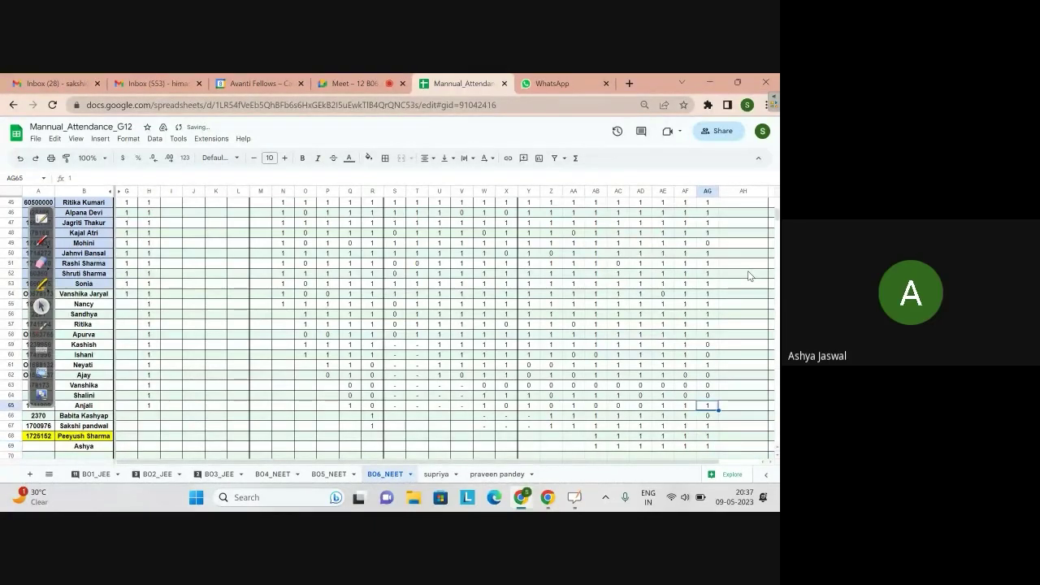
key("Up")
key("Up")
key("Up")
key("Up")
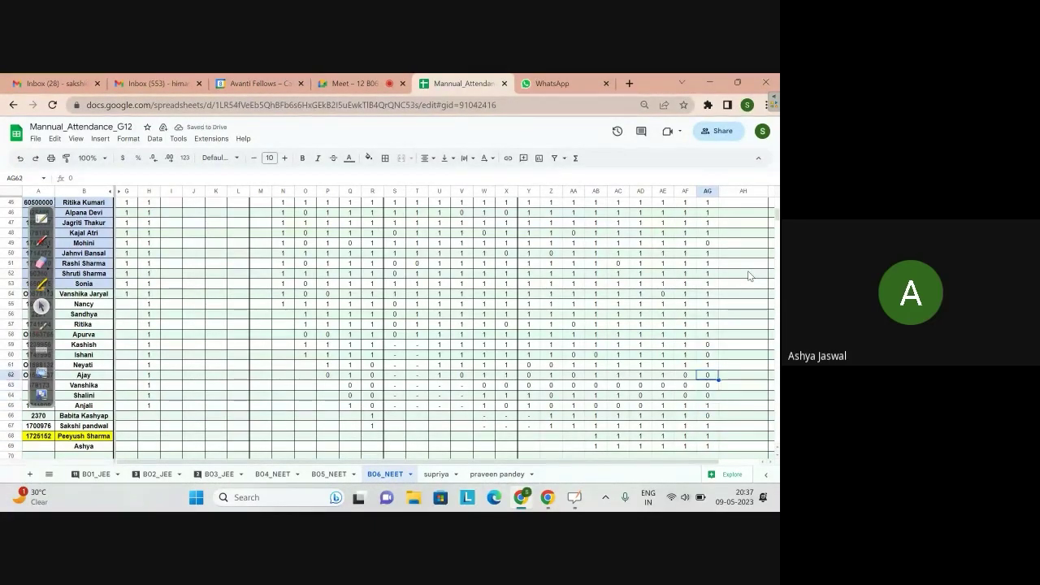
type("1")
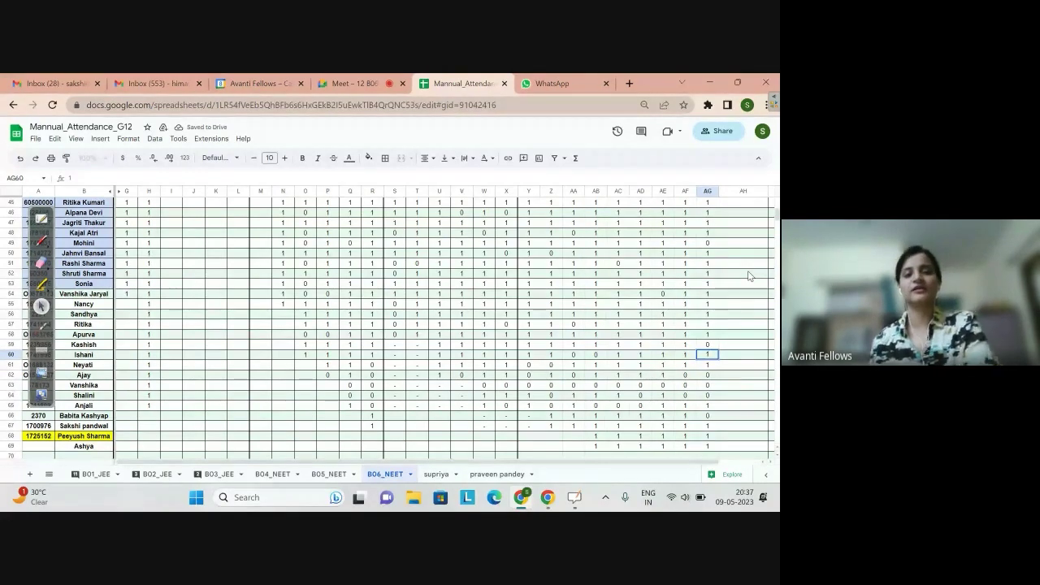
Switch through the Google Meet call to the OpenBoard whiteboard and advance to the Revision questions page.
left_click(338, 79)
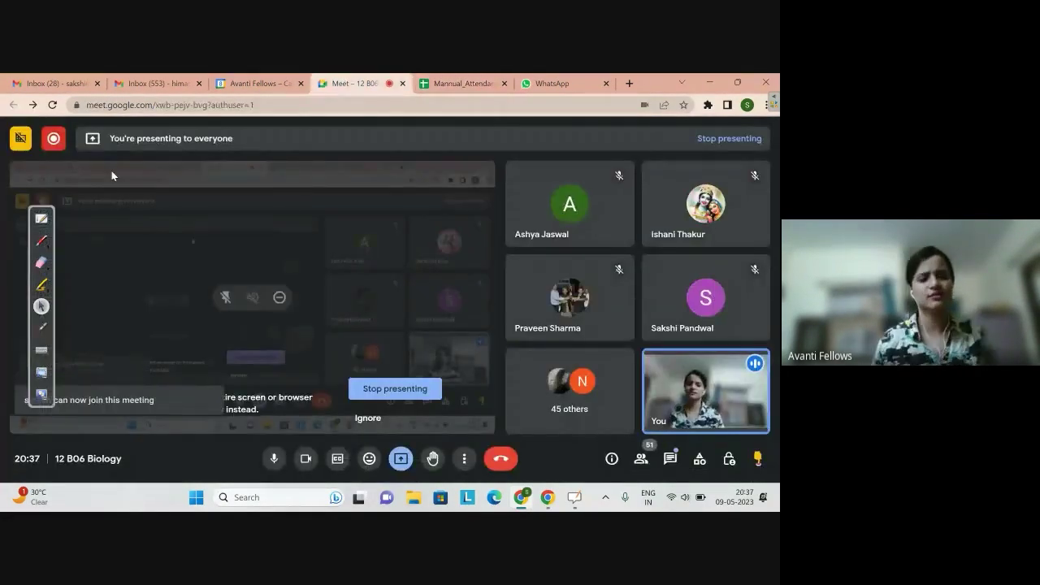
left_click_drag(41, 370, 34, 321)
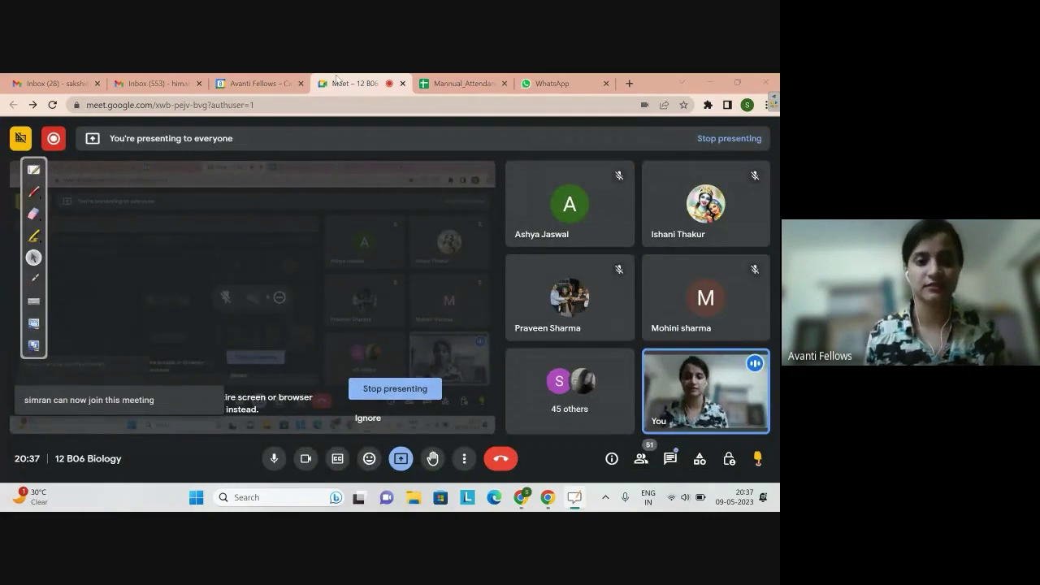
left_click(33, 169)
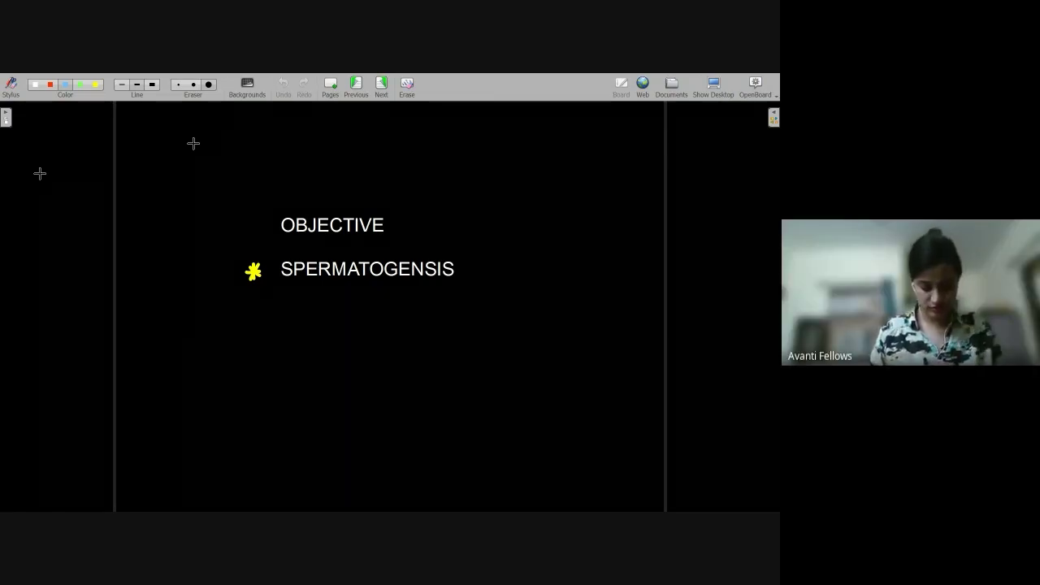
left_click(381, 88)
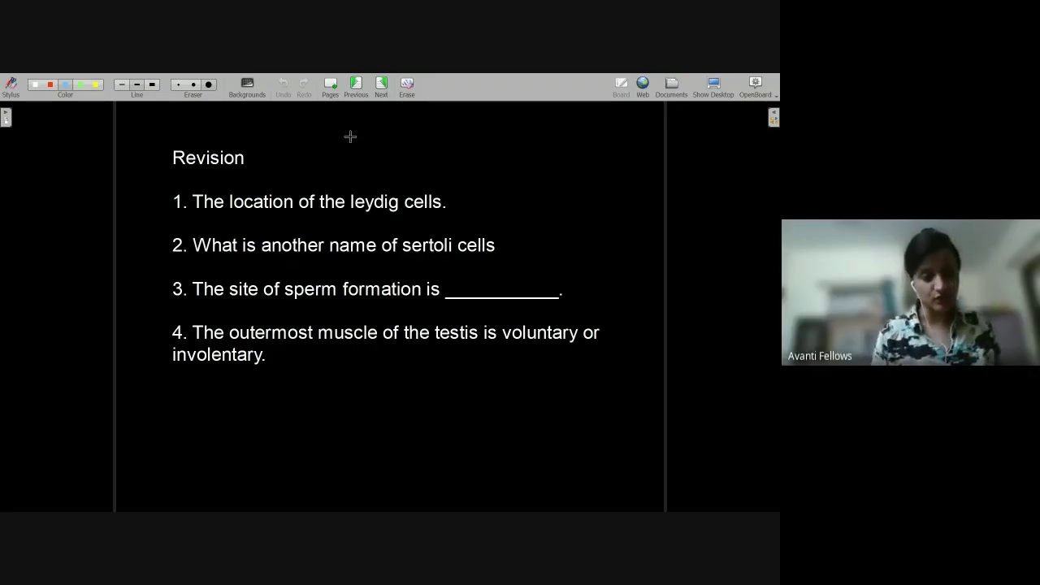
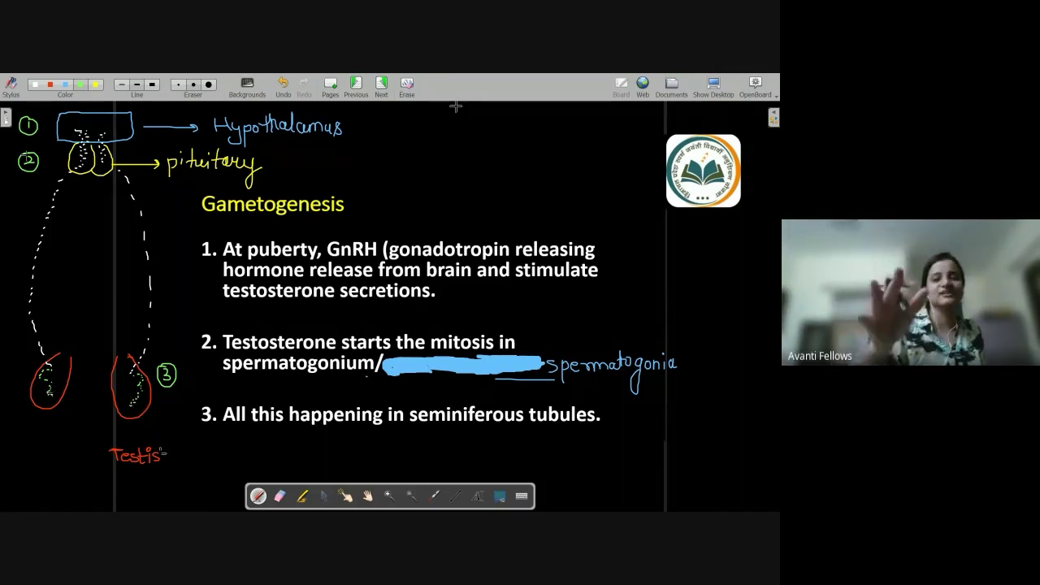
Switch from the whiteboard back to the Google Meet call and check the newest in-call messages.
left_click(713, 86)
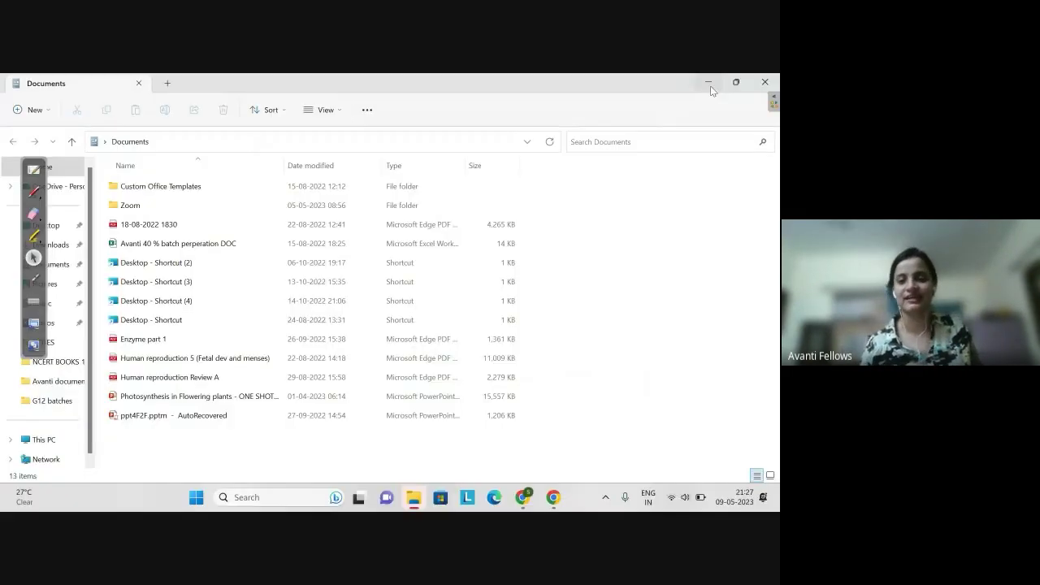
left_click(528, 498)
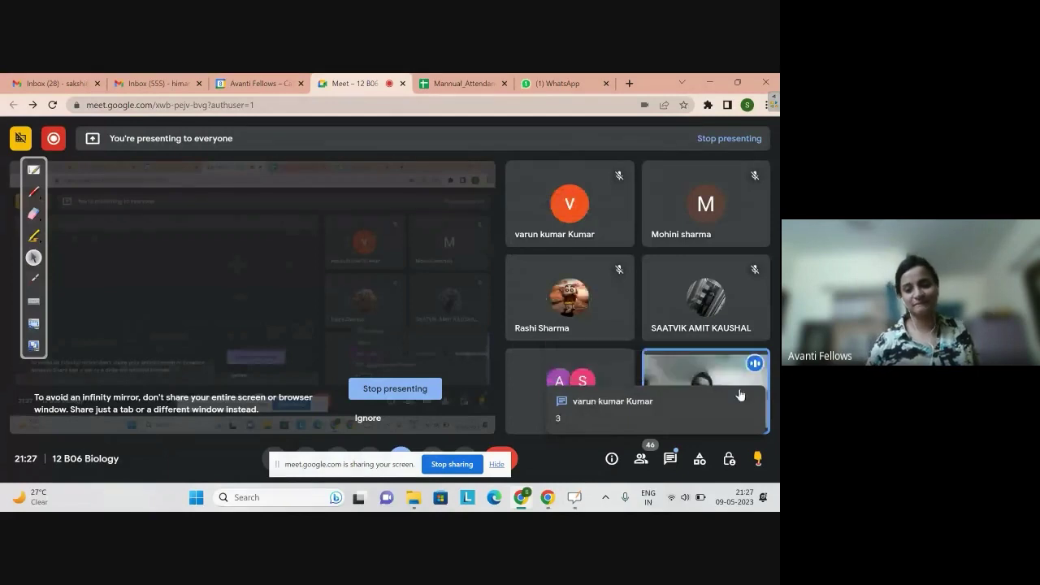
left_click(670, 460)
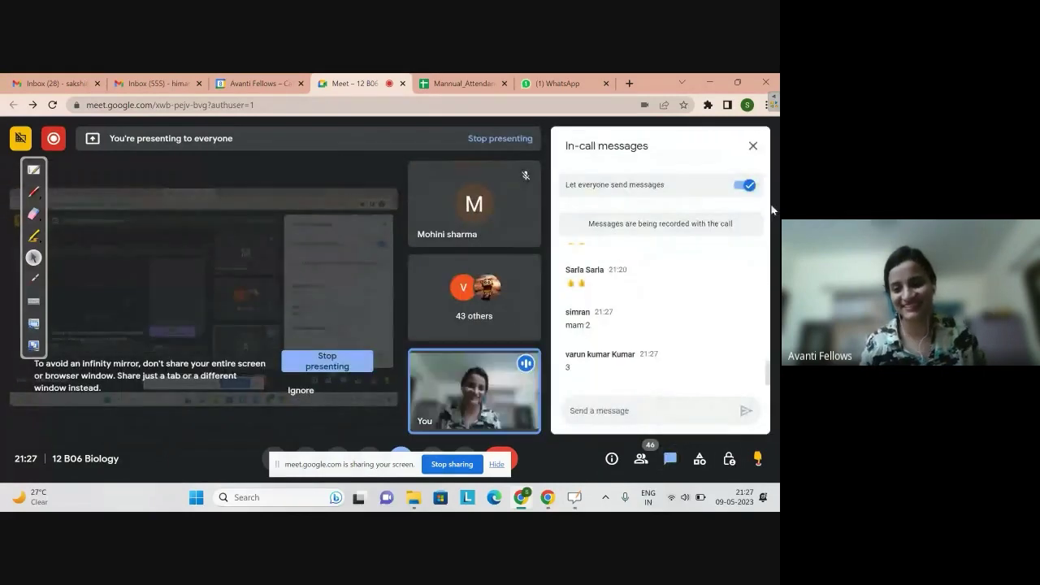
left_click(754, 147)
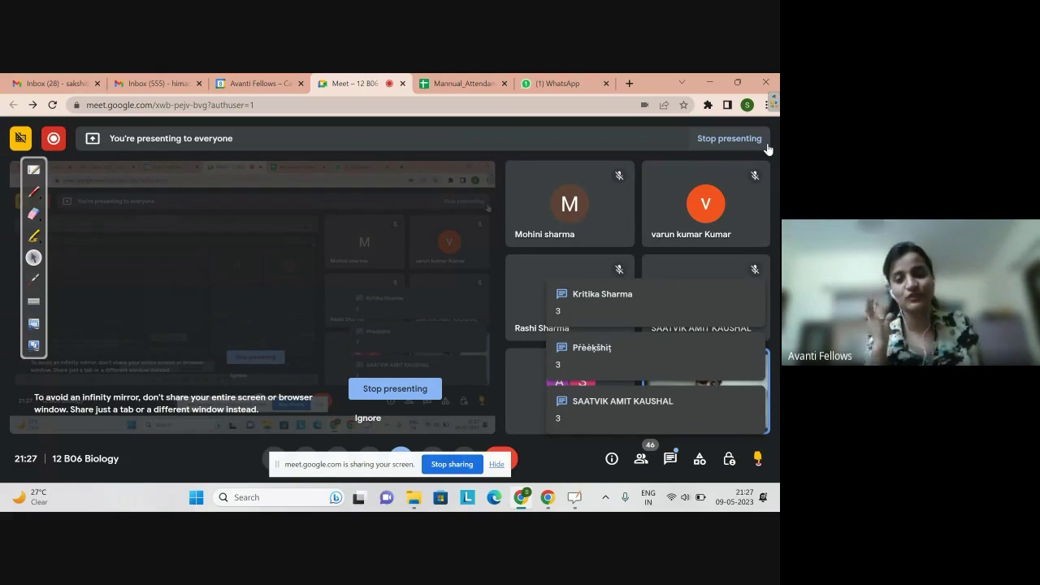
Reopen the in-call chat, look through the earlier and latest messages, and close it.
left_click(670, 458)
scroll(740, 276, "up", 10)
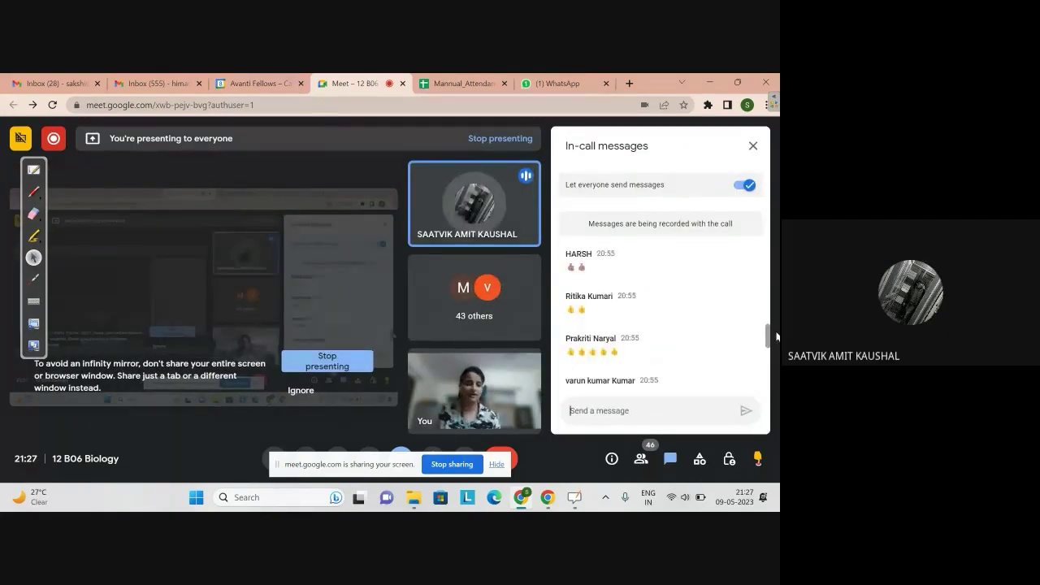
scroll(775, 306, "up", 10)
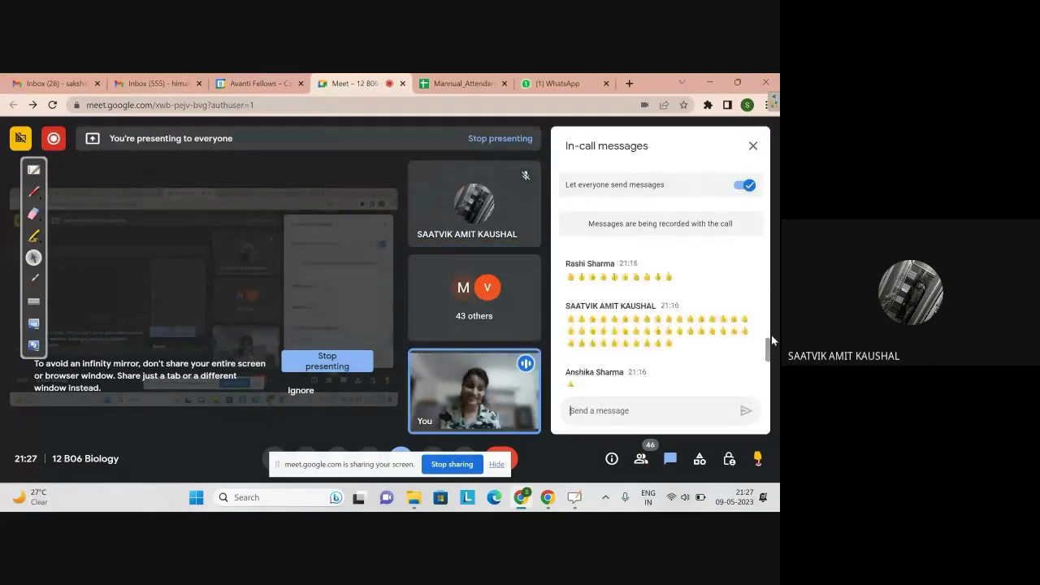
scroll(773, 263, "down", 15)
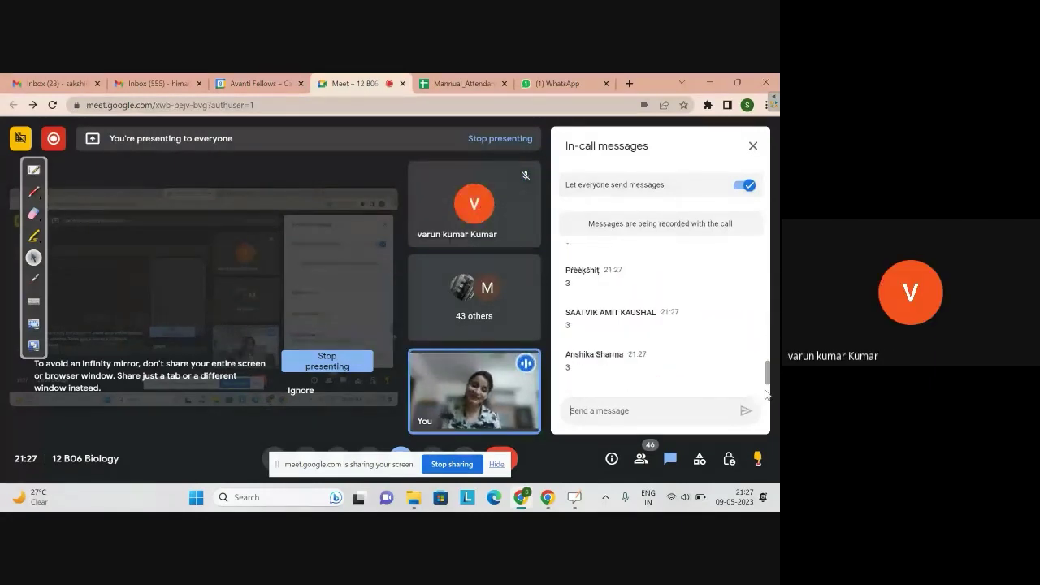
left_click(753, 147)
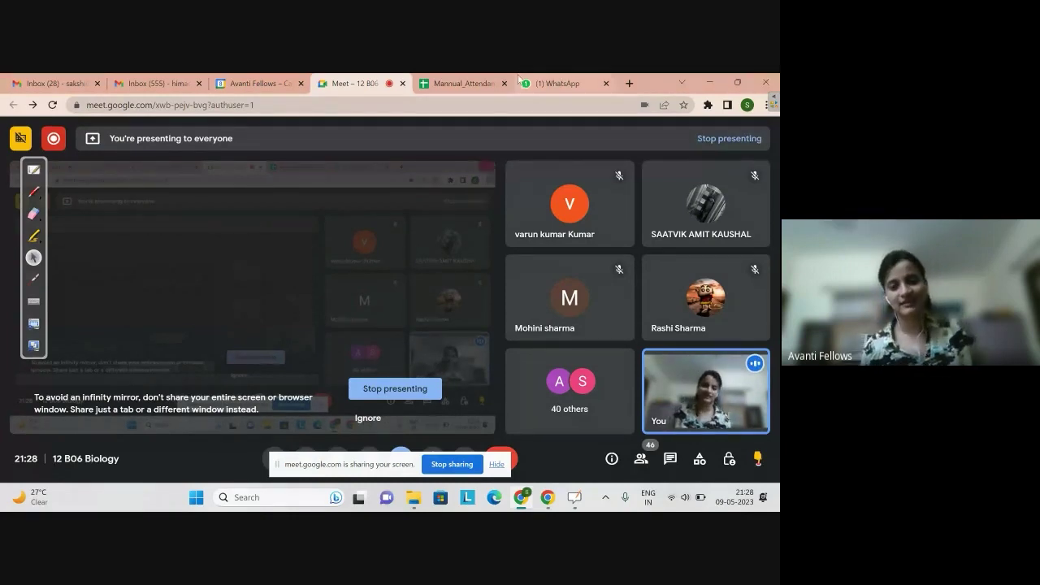
Return to the Mannual_Attendance_G12 spreadsheet, hide the screen-sharing notice, and go to the top of the 9/5/23 column on B06_NEET.
left_click(459, 83)
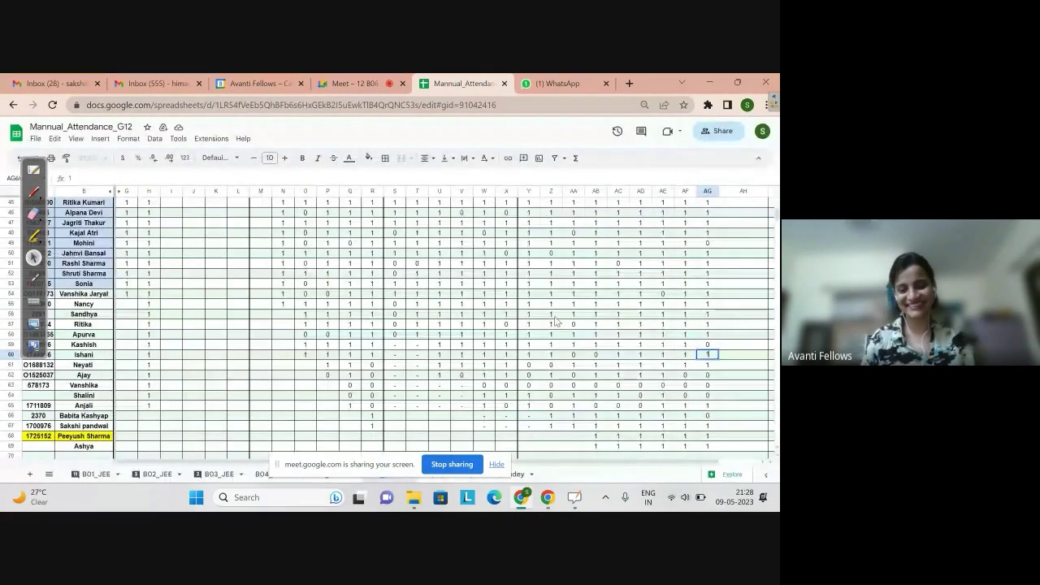
left_click(497, 465)
left_click(707, 213)
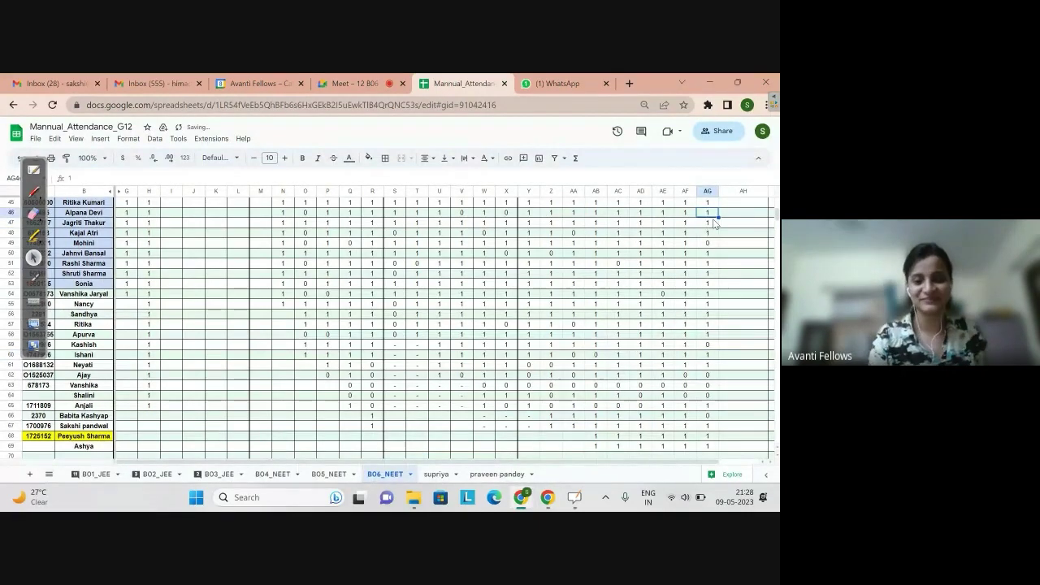
key("Up")
key("Up")
key("Up")
key("Up")
key("Up")
key("Up")
key("Up")
key("Up")
key("Up")
key("Up")
key("Up")
key("Up")
key("Up")
key("Up")
key("Up")
key("Up")
key("Up")
key("Up")
key("Up")
key("Up")
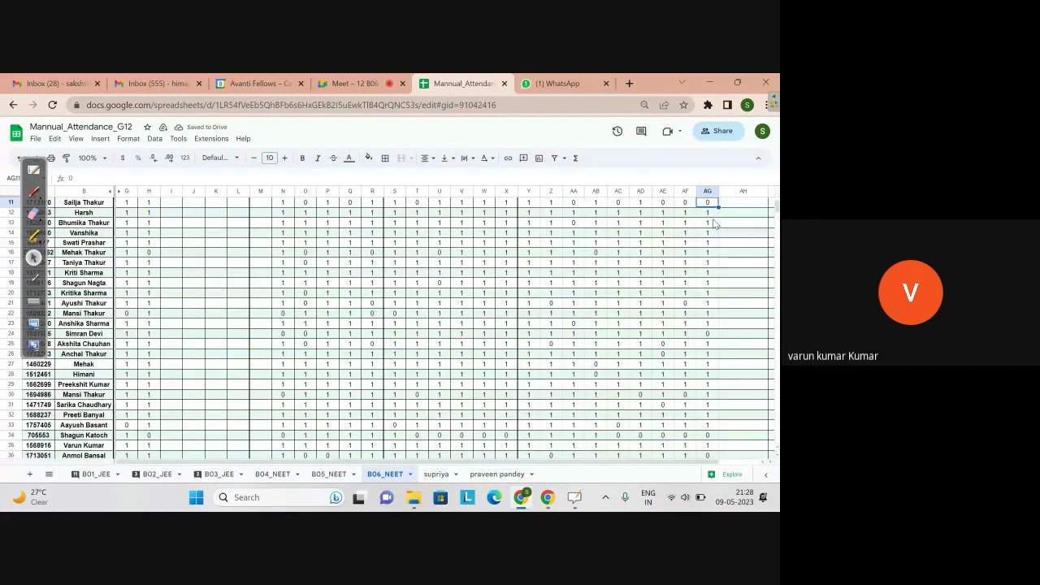
key("Up")
key("Up")
key("Up")
key("Up")
key("Up")
key("Up")
key("Up")
key("Up")
Review the 9/5/23 entries of the students marked absent between rows 6 and 11.
key("Down")
key("Down")
key("Down")
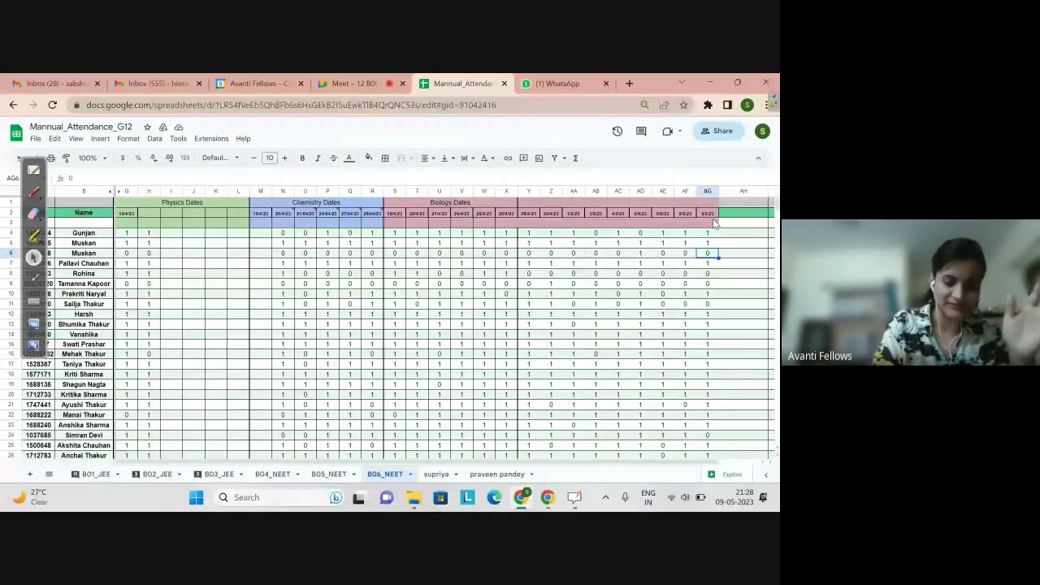
key("Down")
key("Down")
key("Up")
key("Up")
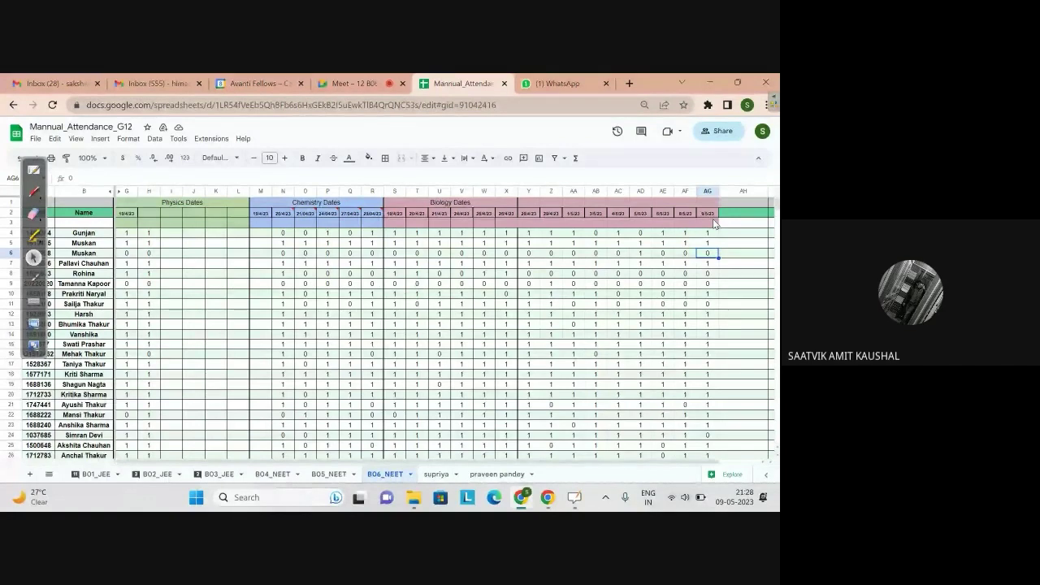
key("Down")
key("Down")
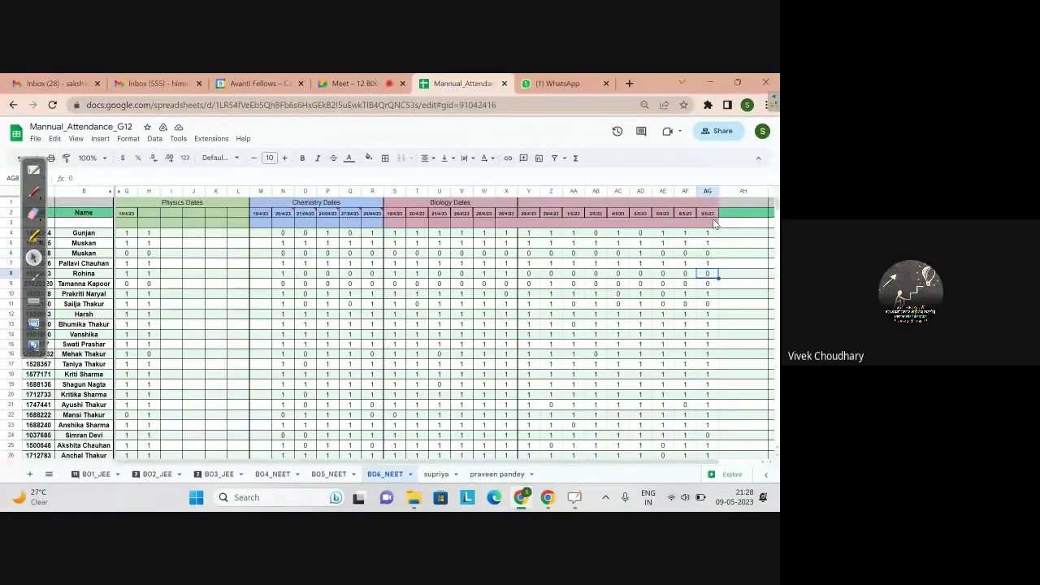
key("Down")
key("Down")
key("Down")
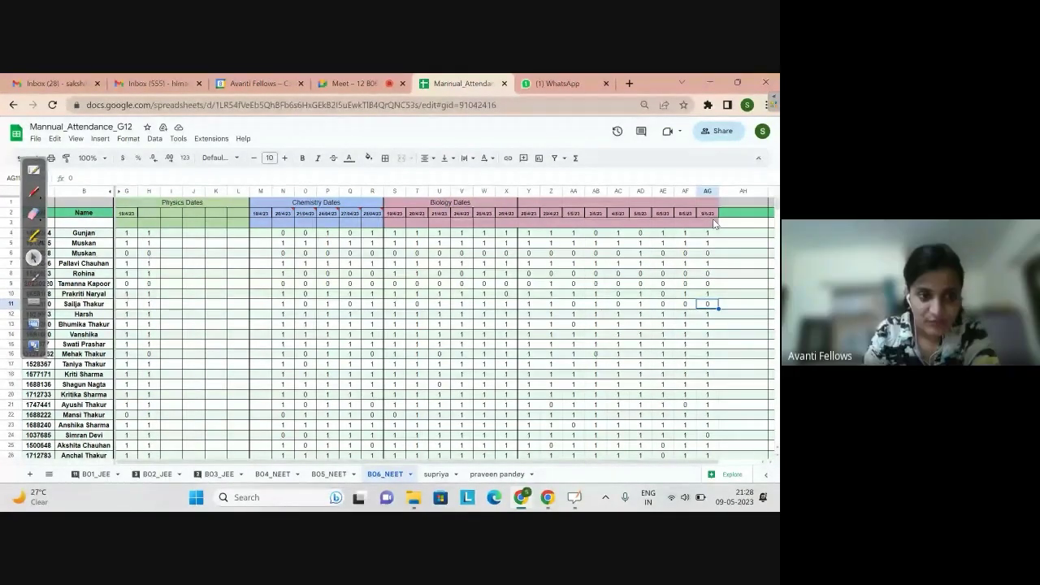
Correct the 9/5/23 attendance of the student in row 24 to 1 in cell AG24.
key("Down")
key("Down")
key("Down")
key("Down")
key("Down")
key("Down")
key("Down")
key("Down")
key("Down")
key("Down")
key("Down")
key("Down")
key("Down")
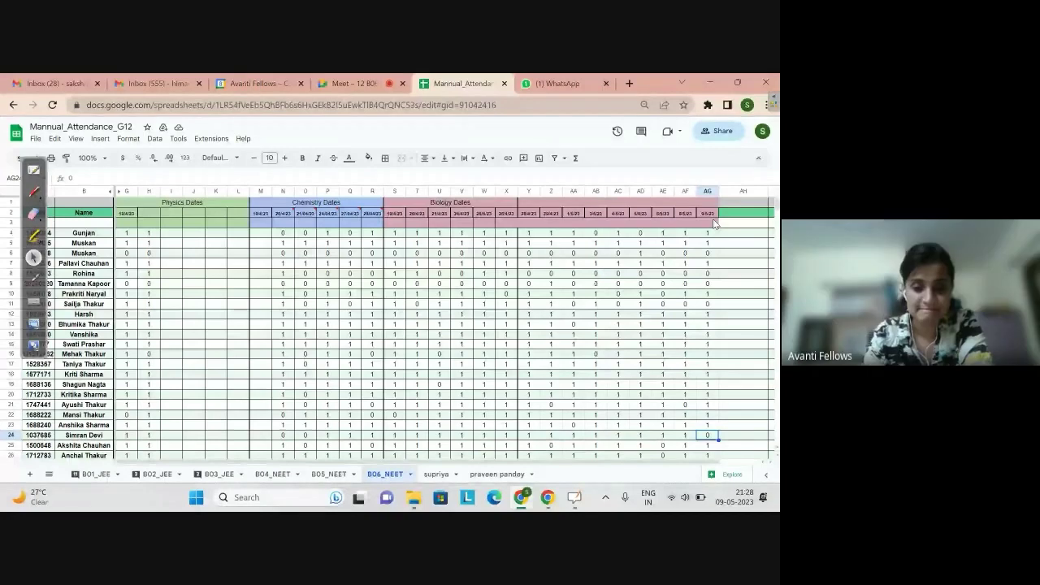
type("1")
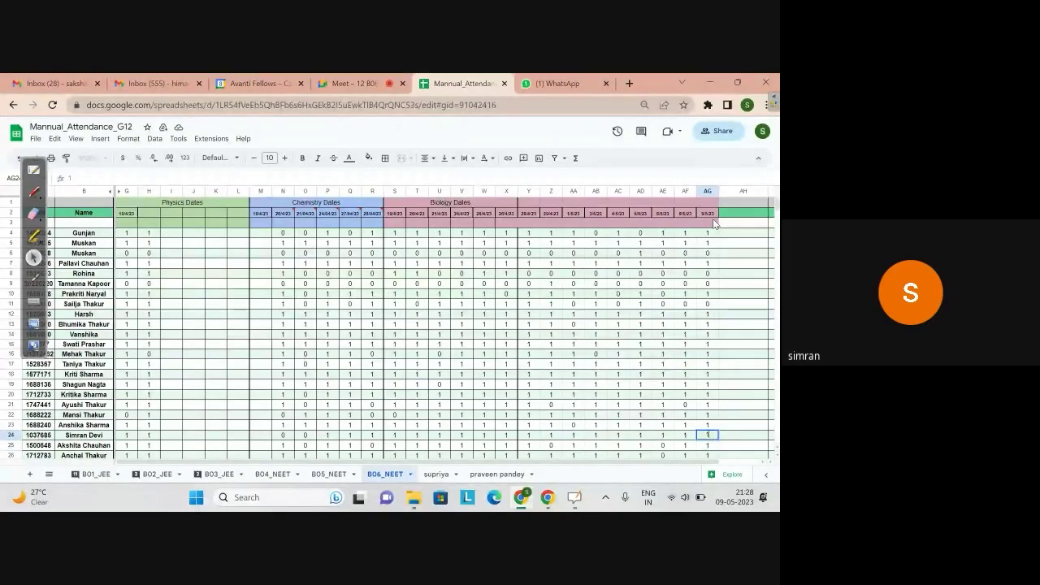
Check the absences down to row 36 and set the 9/5/23 attendance in cell AG36 to 1.
scroll(713, 218, "down", 1)
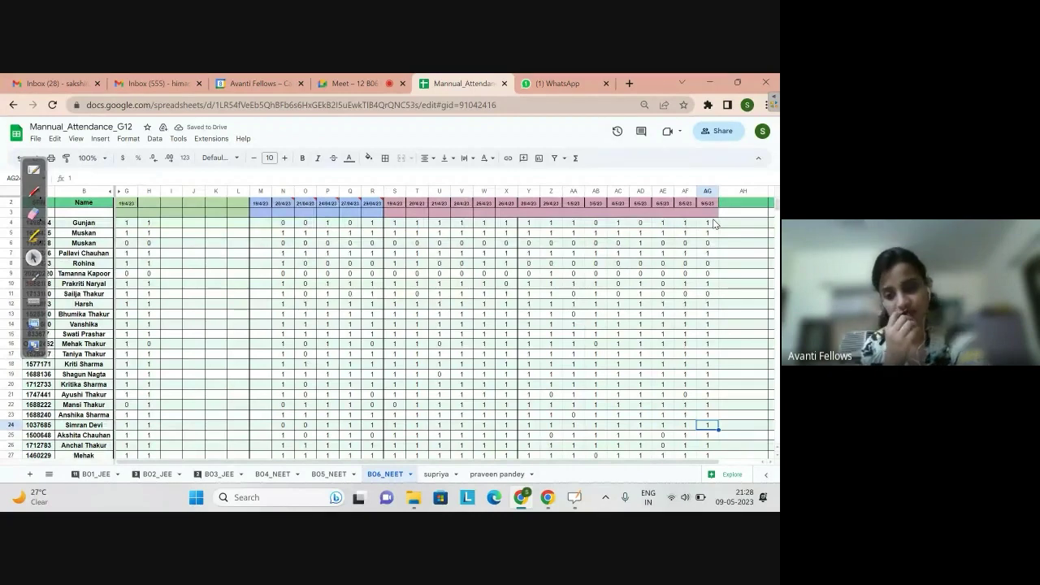
key("Down")
key("Down")
key("Down")
key("Down")
key("Down")
key("Down")
key("Down")
key("Down")
key("Down")
key("Down")
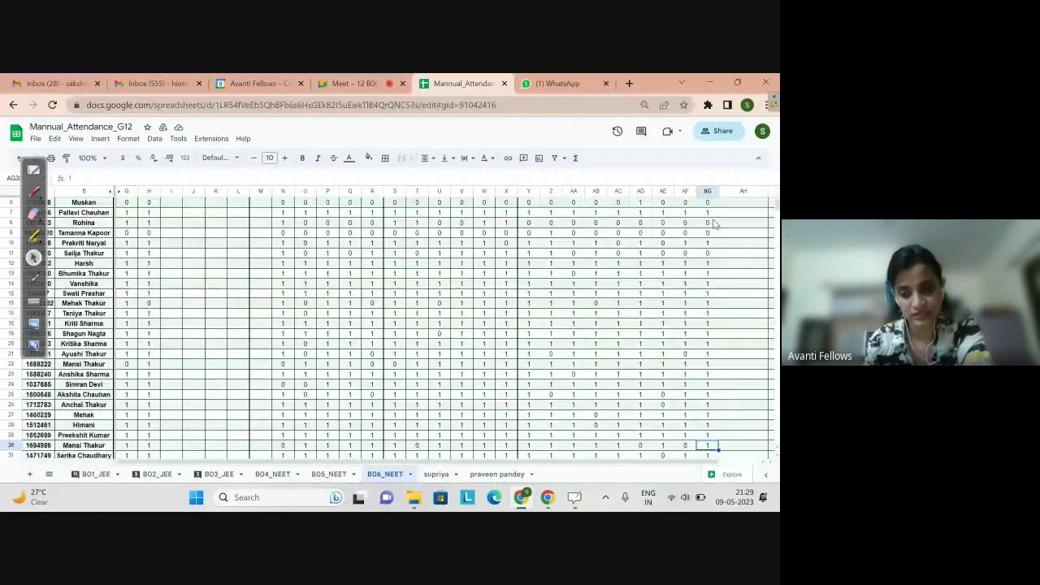
scroll(716, 223, "down", 1)
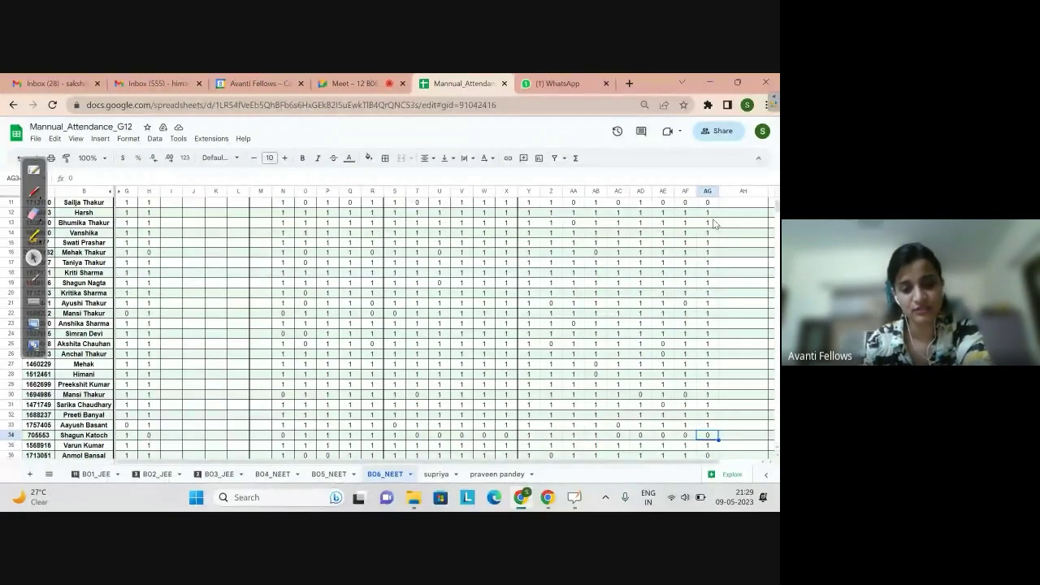
key("Down")
key("Down")
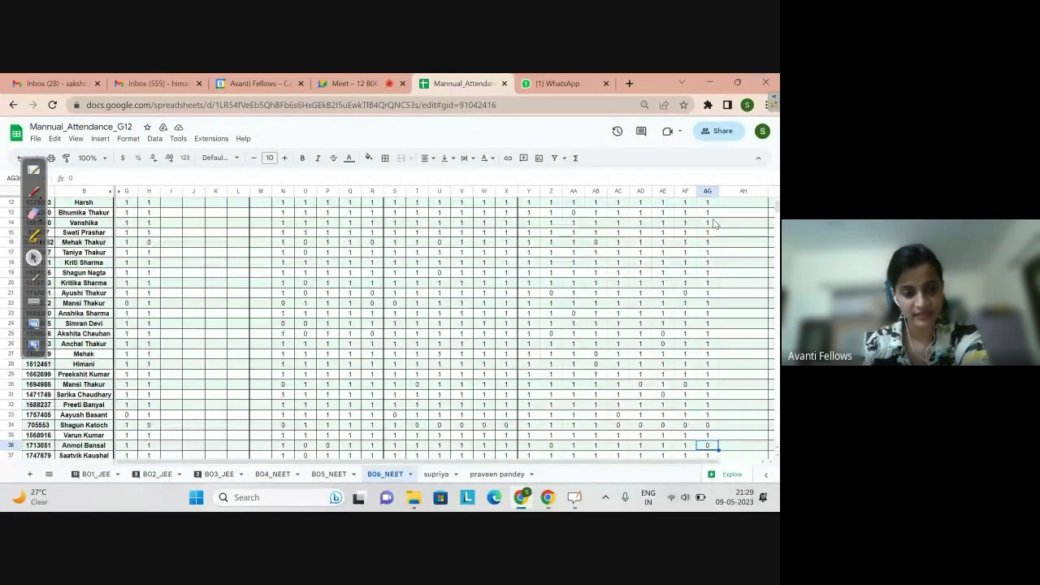
type("1")
key("Return")
Check the absences in rows 39 to 49 and set the 9/5/23 attendance in cell AG49 to 1.
key("Down")
key("Down")
key("Down")
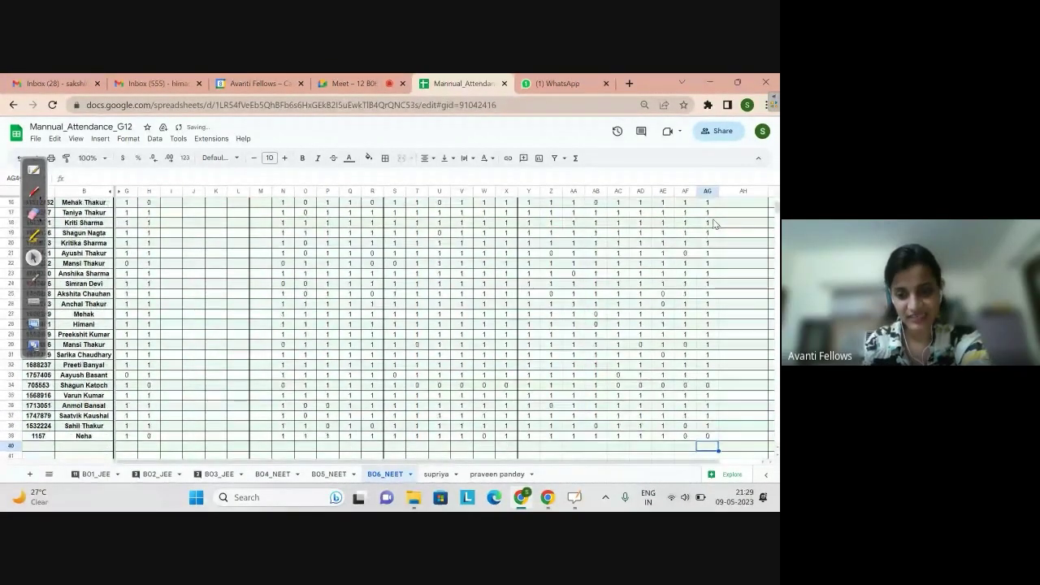
key("Down")
key("Down")
key("Down")
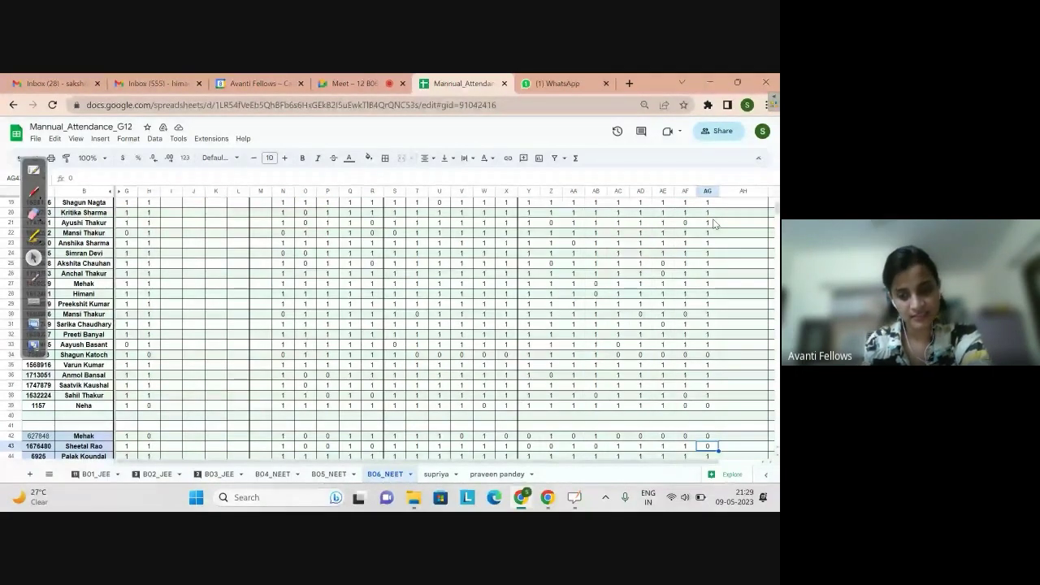
key("Down")
key("Down")
key("Down")
key("Down")
key("Down")
key("Down")
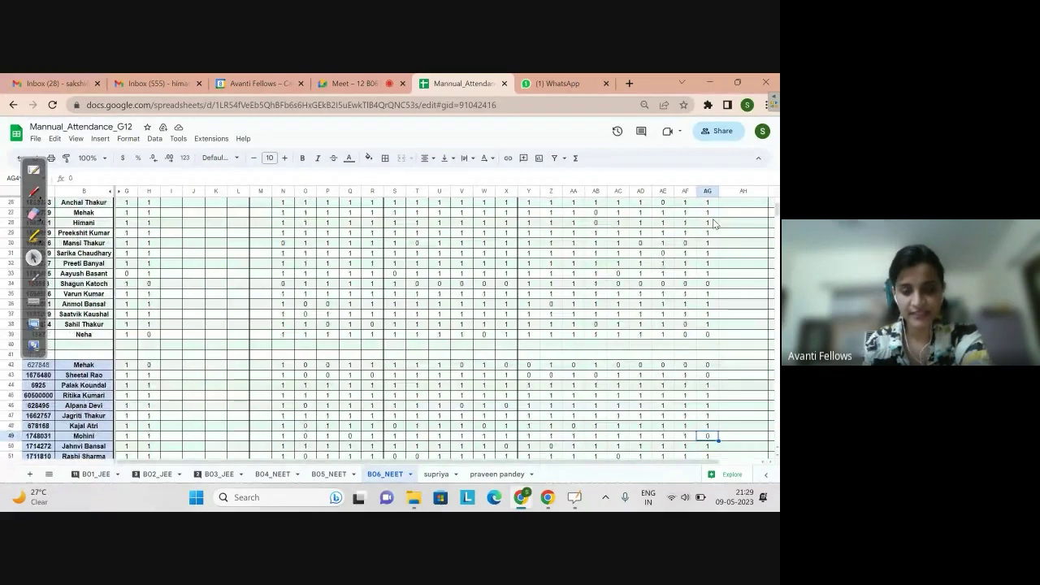
type("1")
key("Down")
Finish the entry of 1 in cell AG49, check rows 50 to 58 and try changing the 9/5/23 attendance in AG59 to 1.
key("Down")
key("Down")
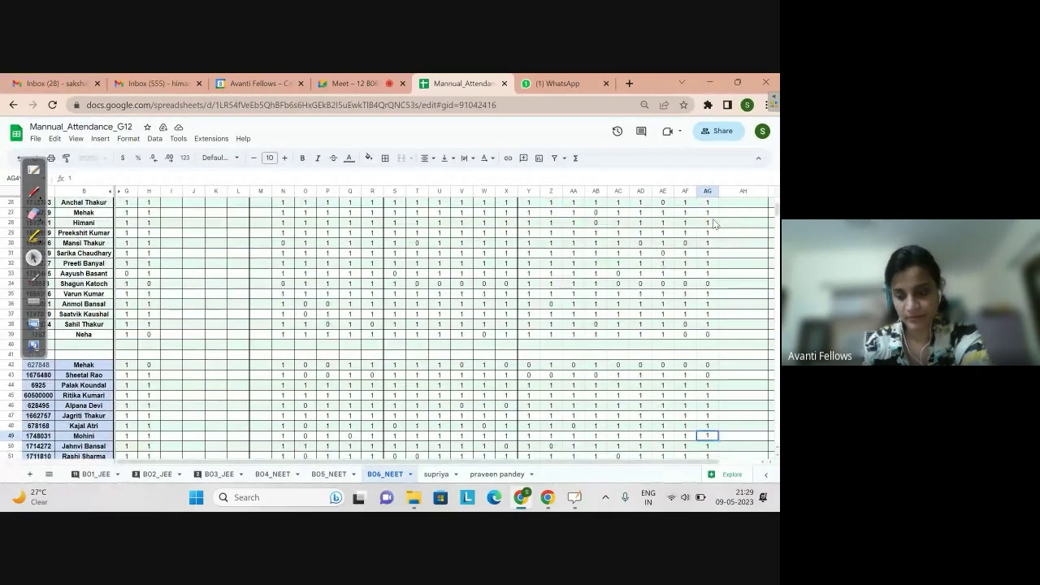
key("Down")
key("Down")
key("Down")
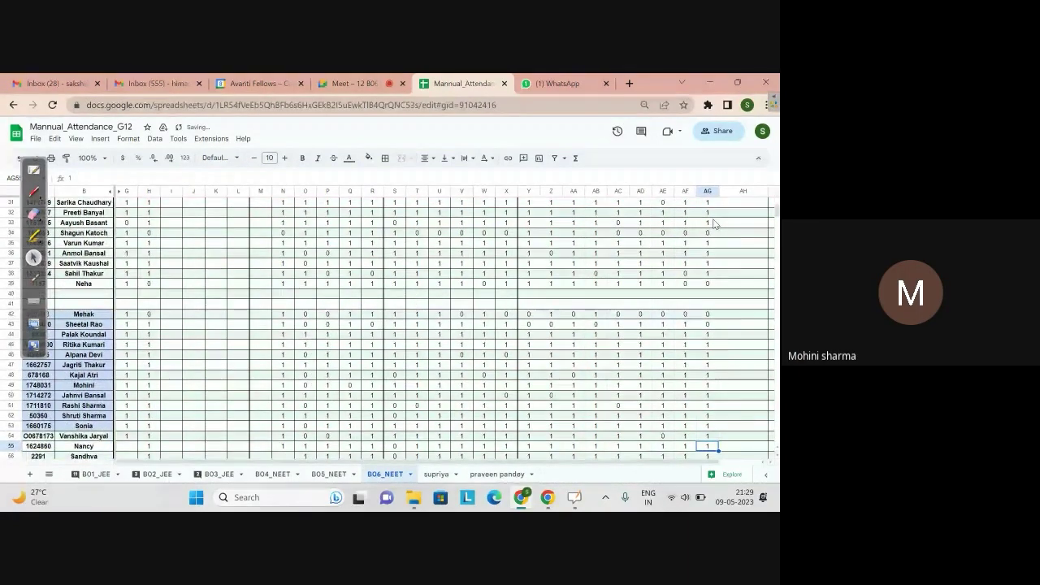
key("Down")
key("Down")
key("Down")
key("Down")
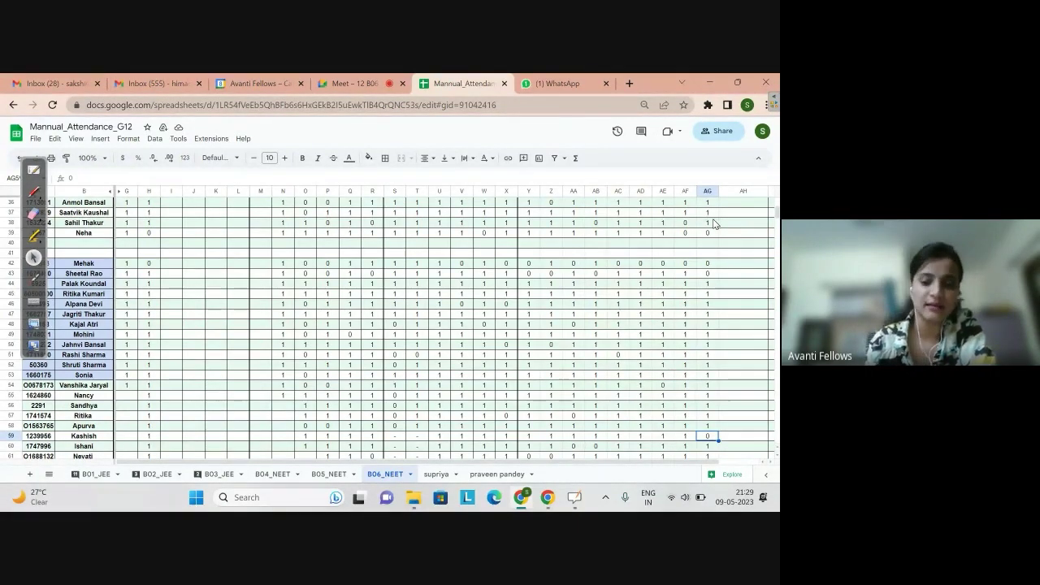
key("Return")
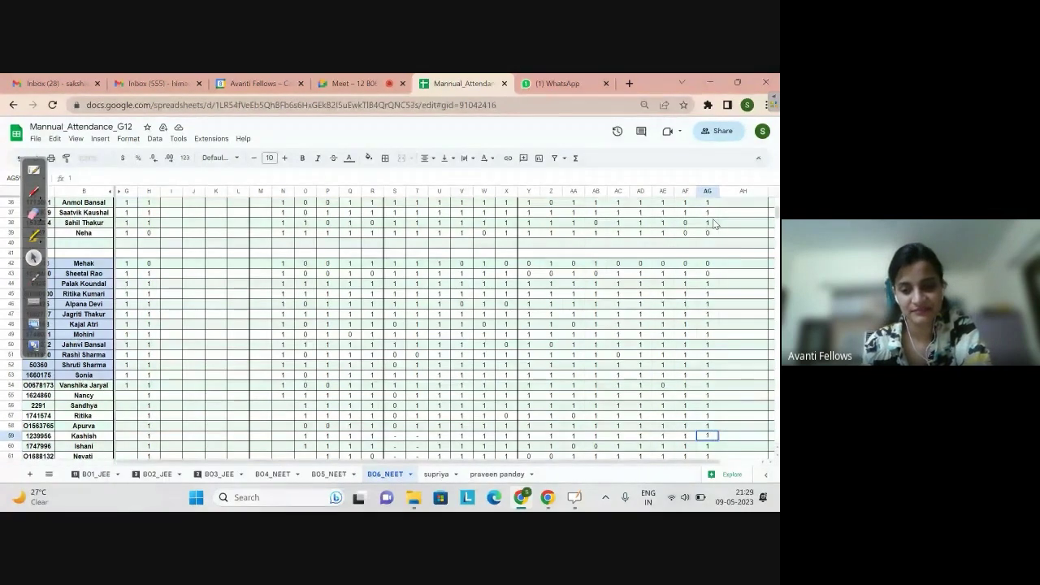
key("Return")
Set the 9/5/23 attendance to 1 in cell AG62 and in cell AG59.
key("Down")
key("Down")
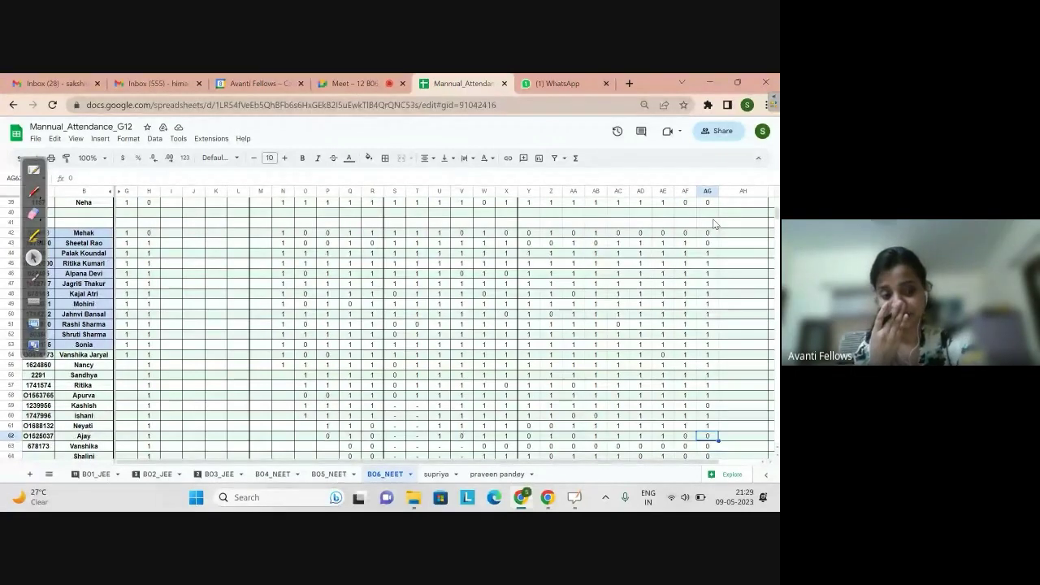
type("1")
key("Return")
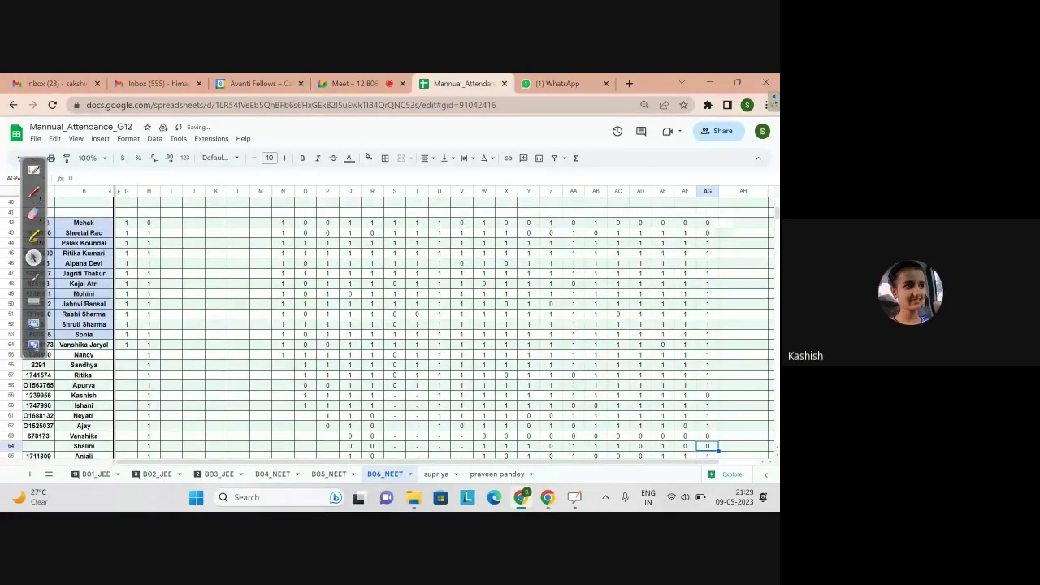
left_click(708, 395)
type("1")
key("Return")
Enter 1 as the 9/5/23 attendance for the students in cells AG64 and AG65.
key("Down")
key("Down")
key("Down")
key("Down")
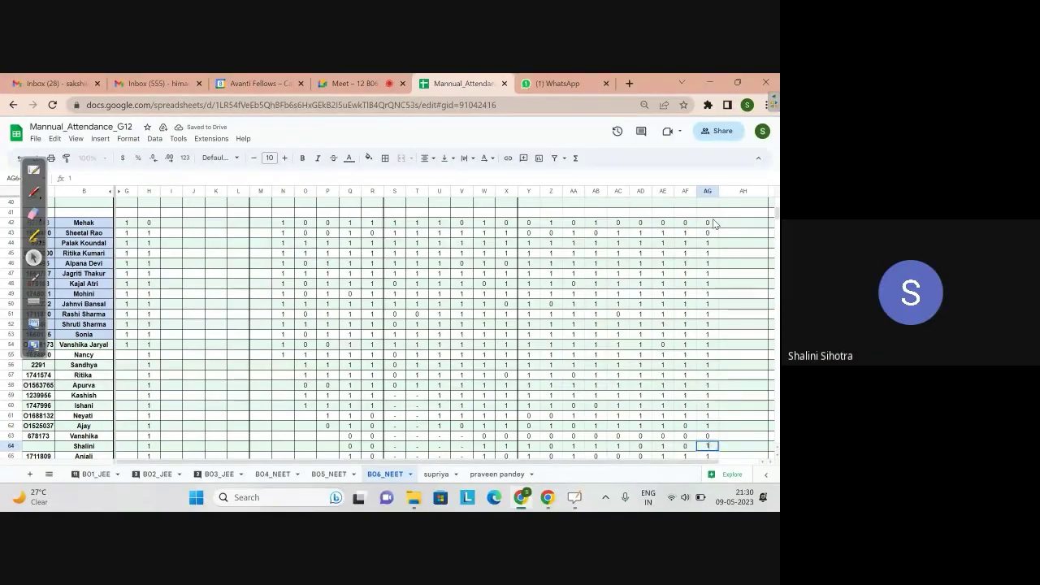
key("Return")
type("1")
key("Return")
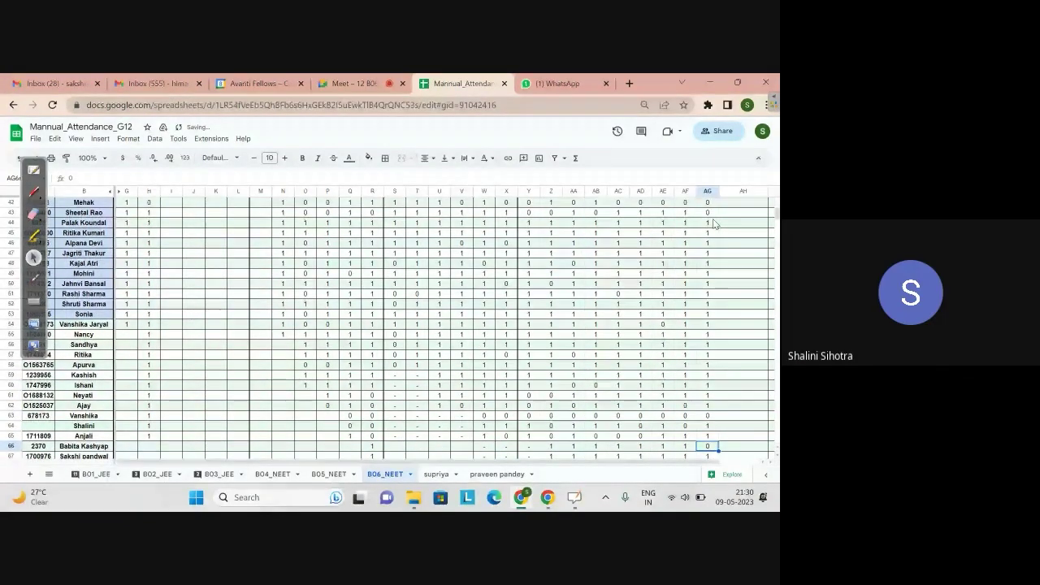
Recheck the 9/5/23 entries of the students in rows 63 to 66.
key("Up")
key("Up")
key("Up")
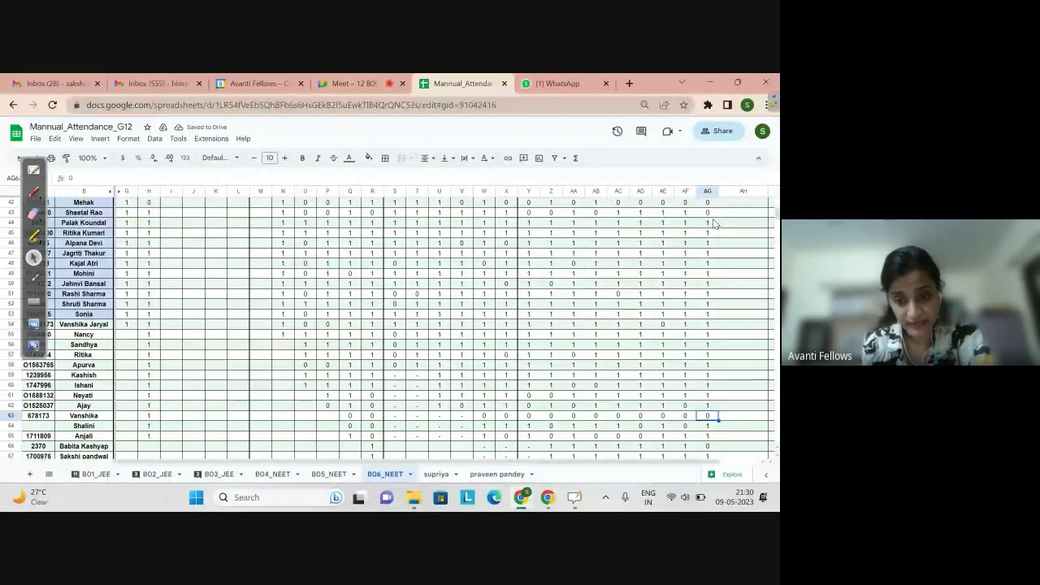
key("Down")
key("Down")
key("Down")
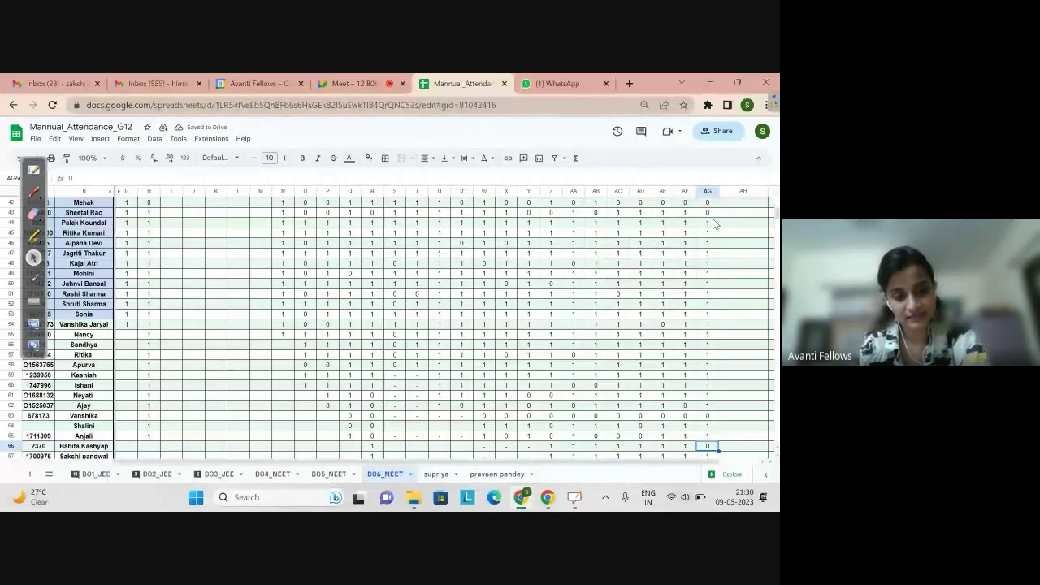
type("1")
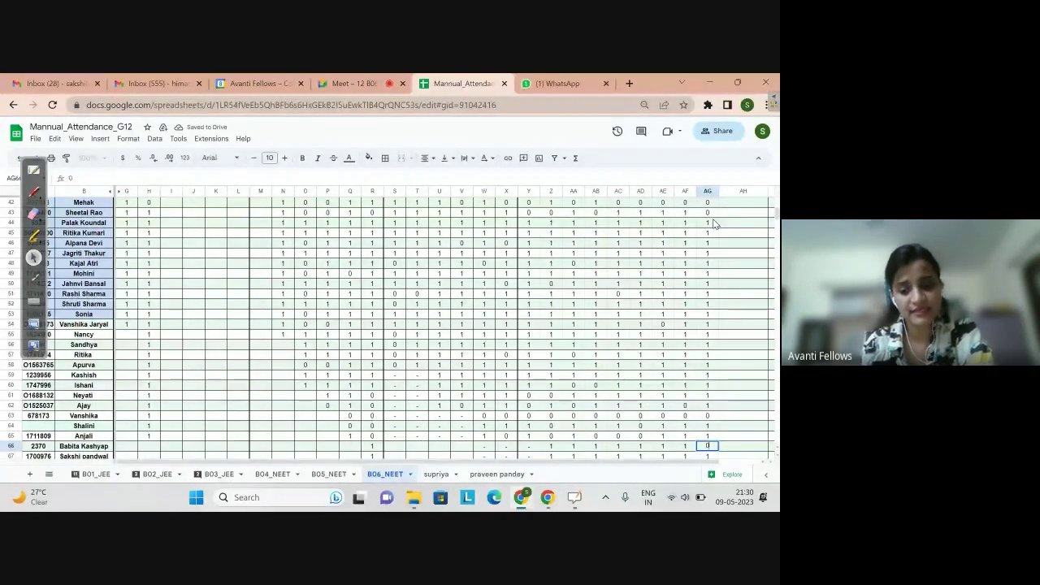
key("Up")
key("Left")
key("Left")
key("Left")
key("Left")
key("Left")
key("Left")
key("Left")
key("Left")
key("Left")
key("Left")
key("Left")
key("Left")
key("Left")
key("Left")
key("Left")
key("Left")
key("Left")
key("Left")
key("Left")
key("Left")
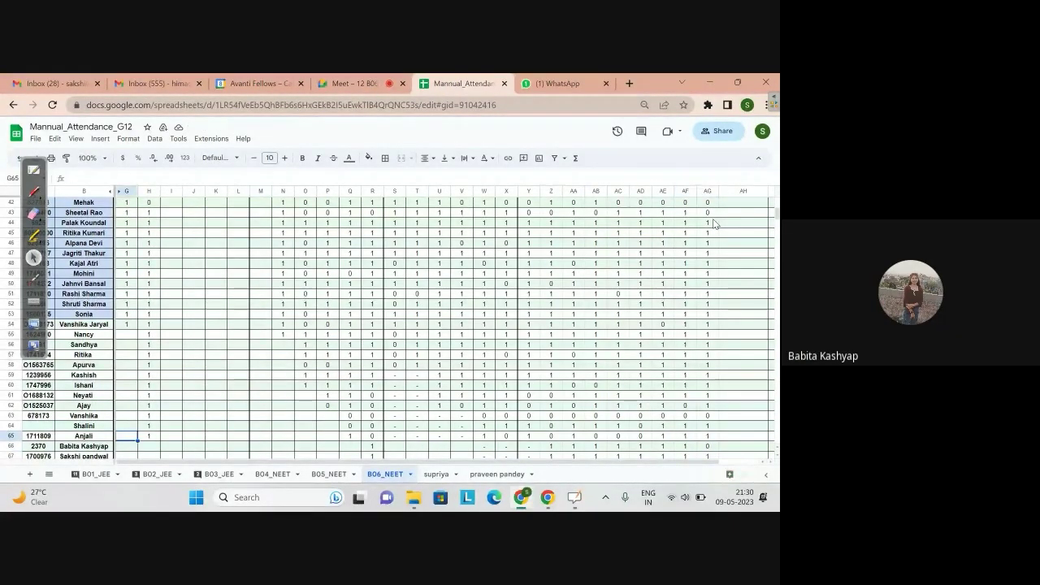
key("Up")
key("Right")
key("Right")
key("Right")
key("Right")
key("Right")
key("Right")
key("Right")
key("Right")
key("Right")
key("Right")
key("Right")
key("Right")
key("Right")
key("Right")
key("Right")
key("Right")
key("Right")
key("Right")
key("Right")
key("Right")
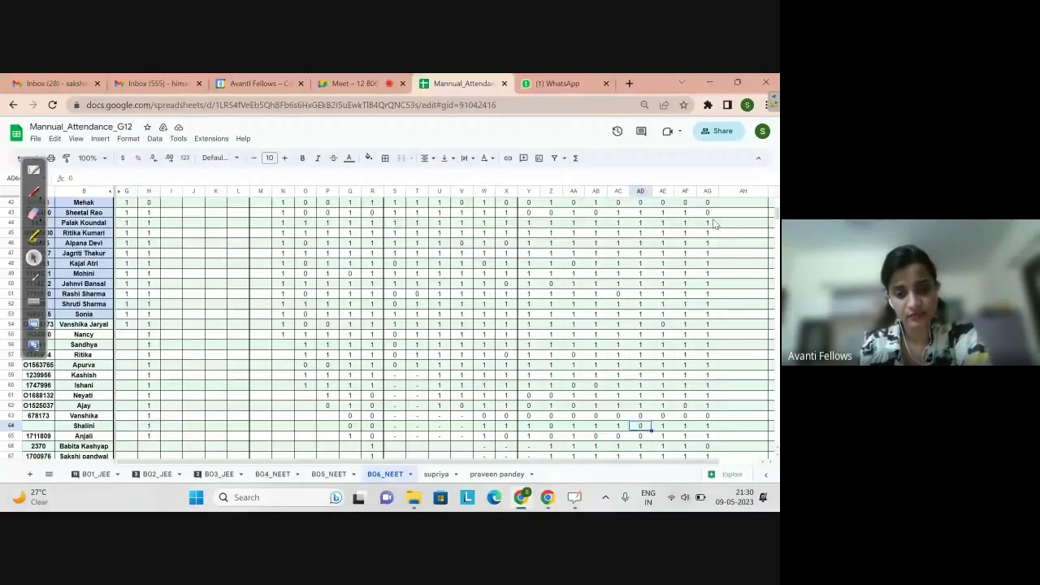
Set the 9/5/23 attendance in cell AG66 to 1 and check the remaining entries down to the last student in row 69.
key("Left")
key("Down")
key("Down")
type("1")
key("Return")
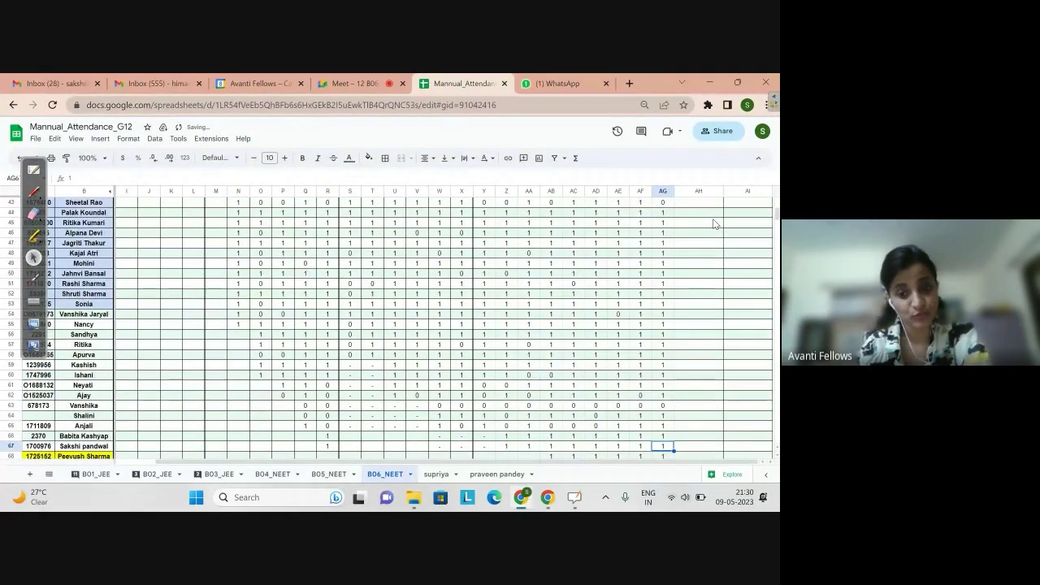
key("Down")
key("Down")
key("Down")
key("Up")
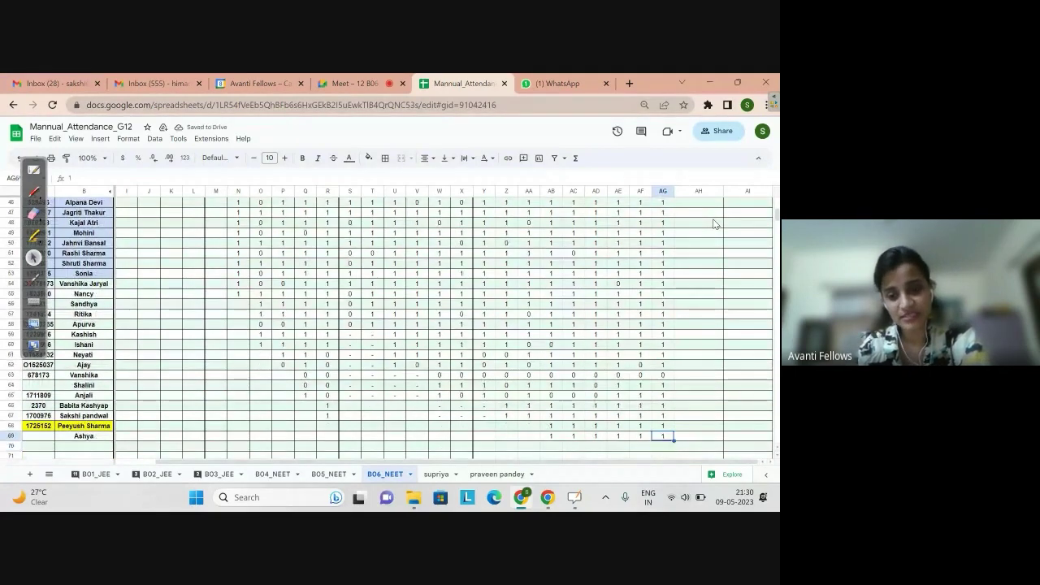
key("Down")
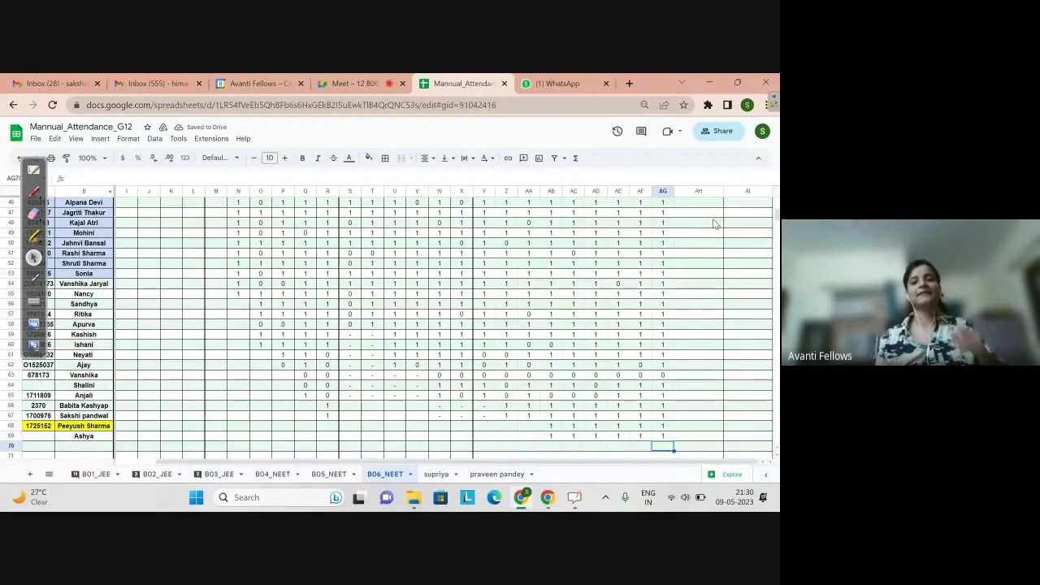
left_click(668, 264)
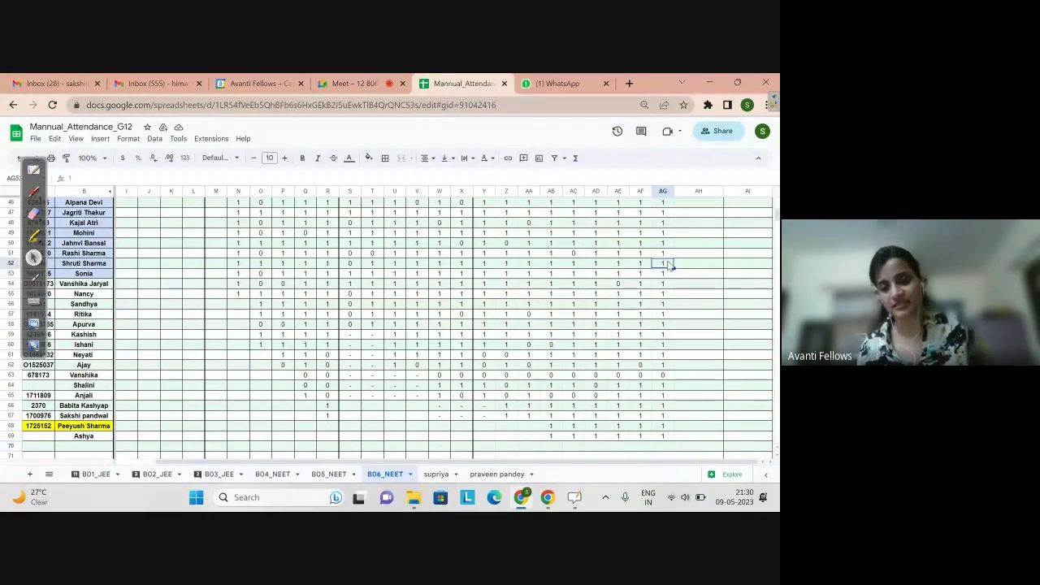
Switch to the 12 B06 Biology call in Google Meet, read the latest in-call messages and close the chat.
left_click(389, 81)
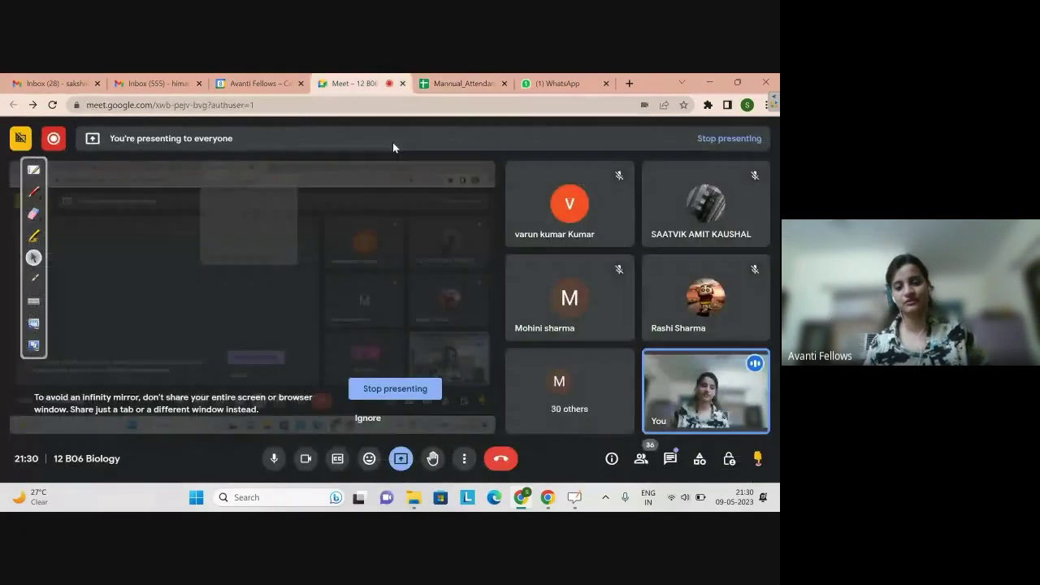
left_click(701, 460)
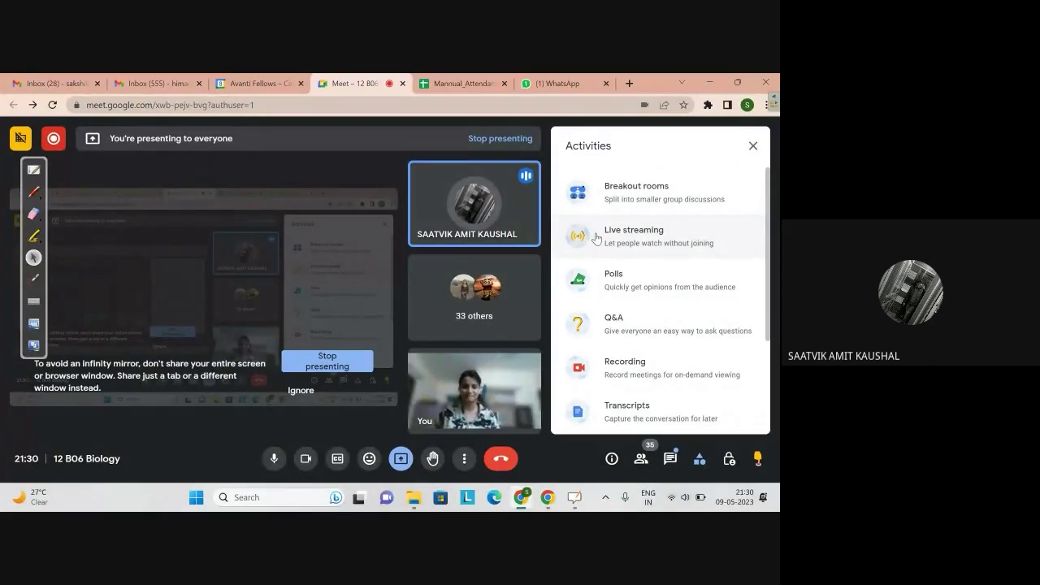
left_click(670, 458)
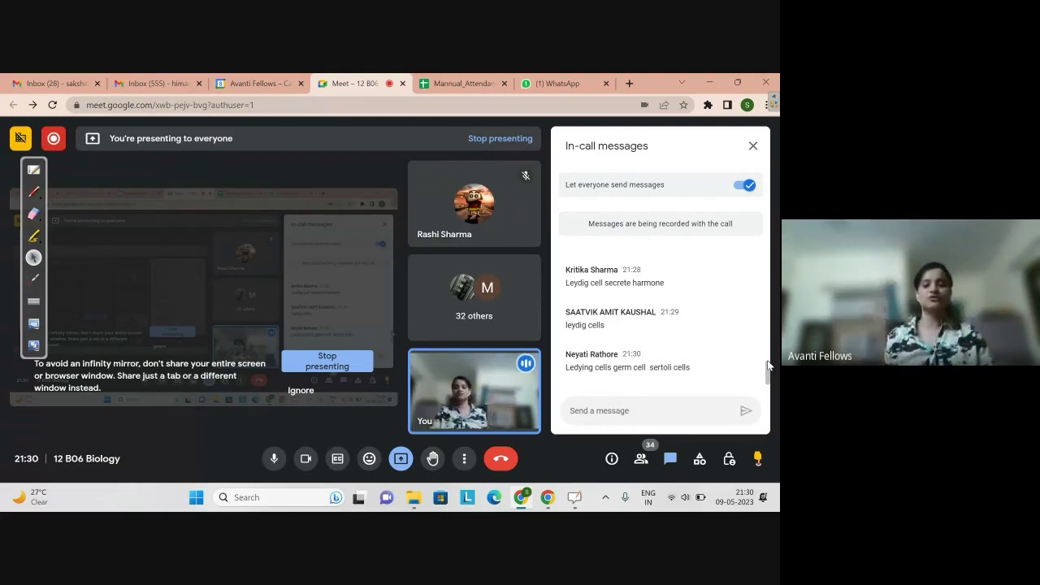
left_click(754, 148)
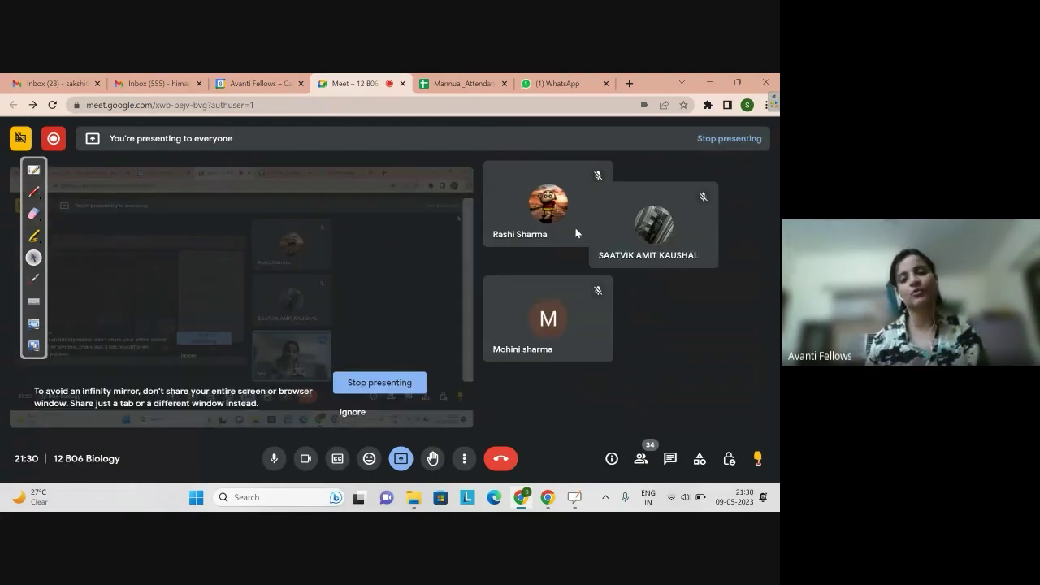
Open the recording activity of the Meet call and bring up the option to stop recording.
left_click(700, 459)
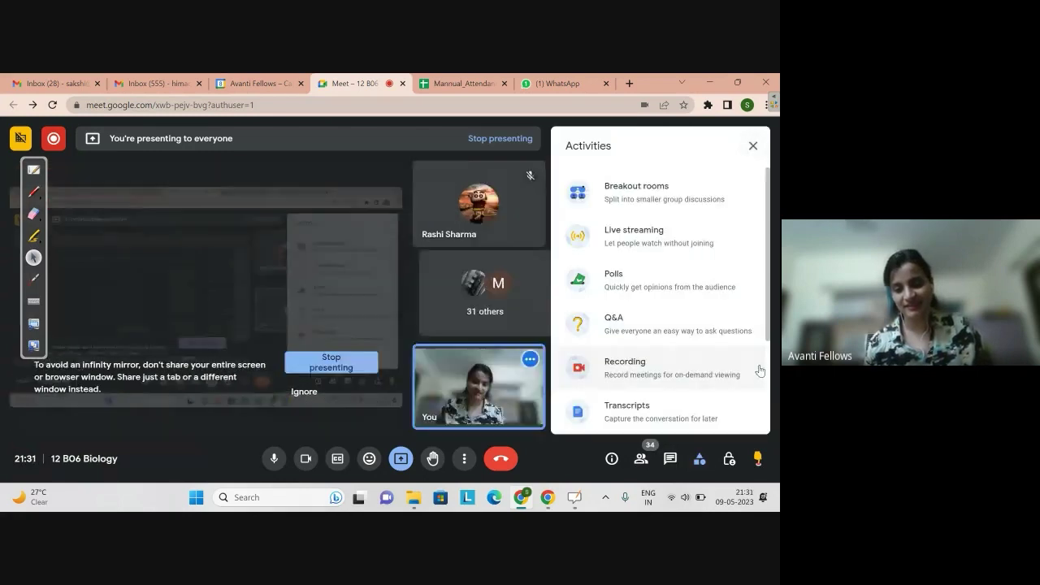
left_click(691, 365)
scroll(760, 390, "down", 1)
scroll(759, 390, "down", 1)
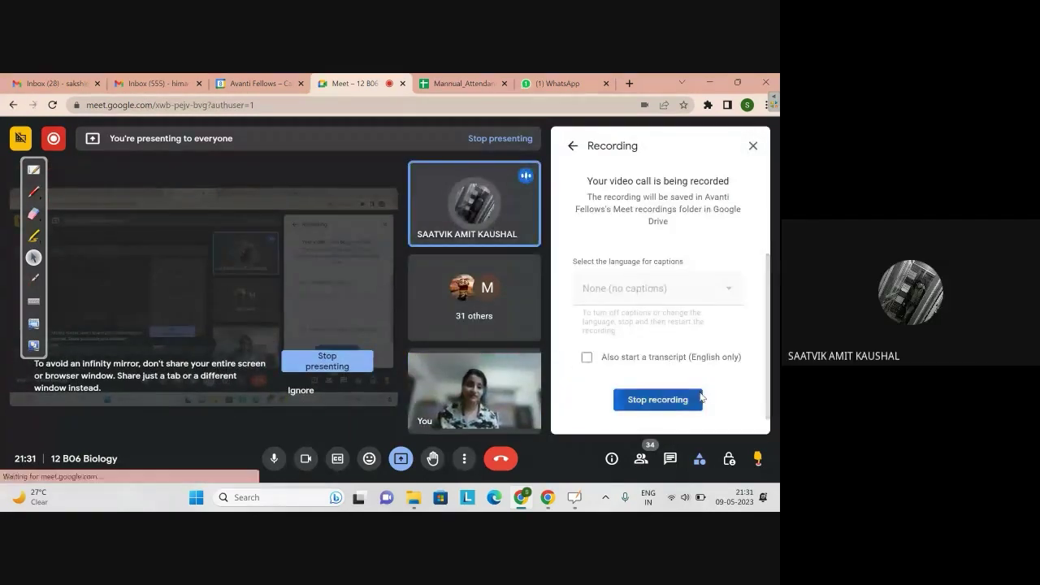